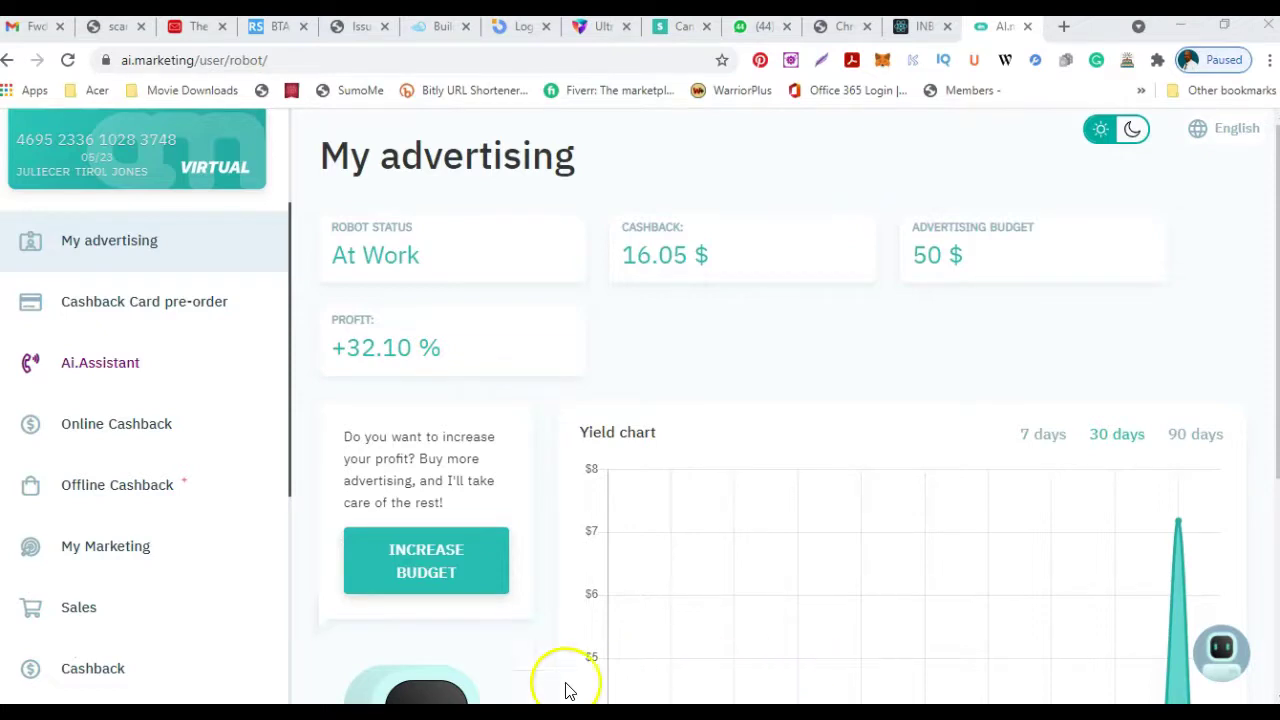
Go to the My Marketing section and scroll through the landing-page options.
left_click(122, 548)
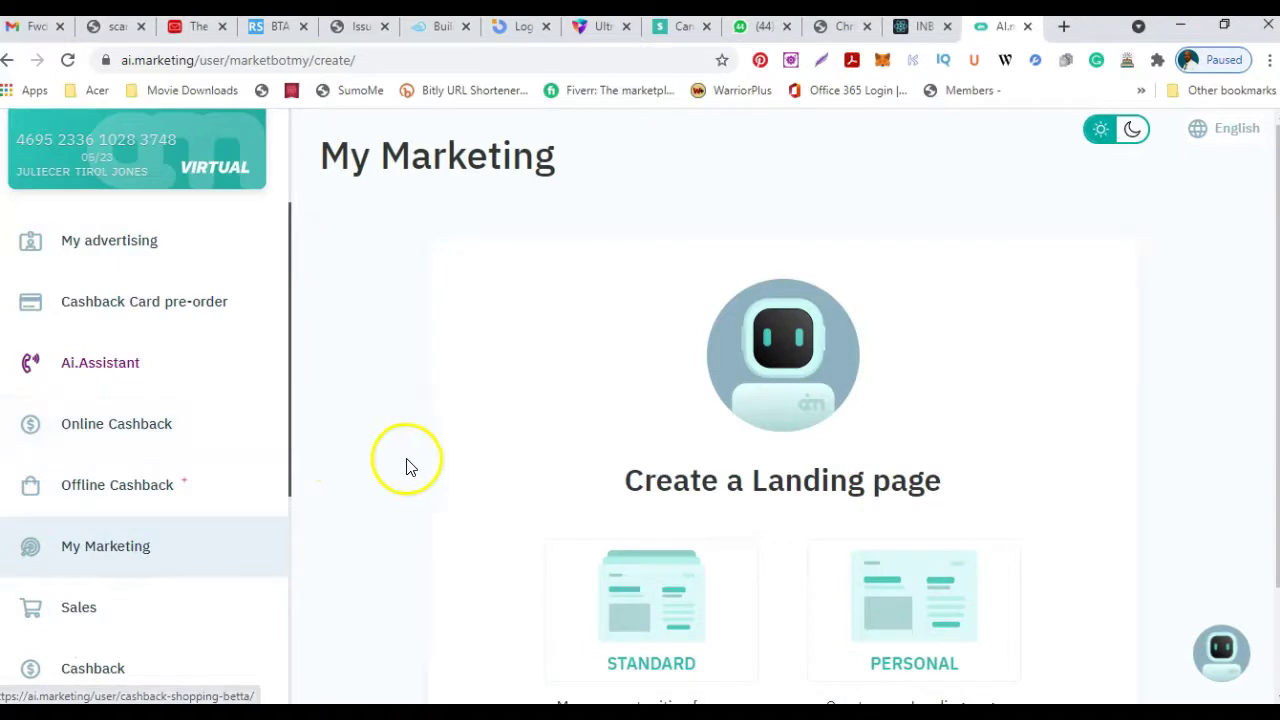
scroll(454, 474, "down", 1)
scroll(456, 475, "up", 1)
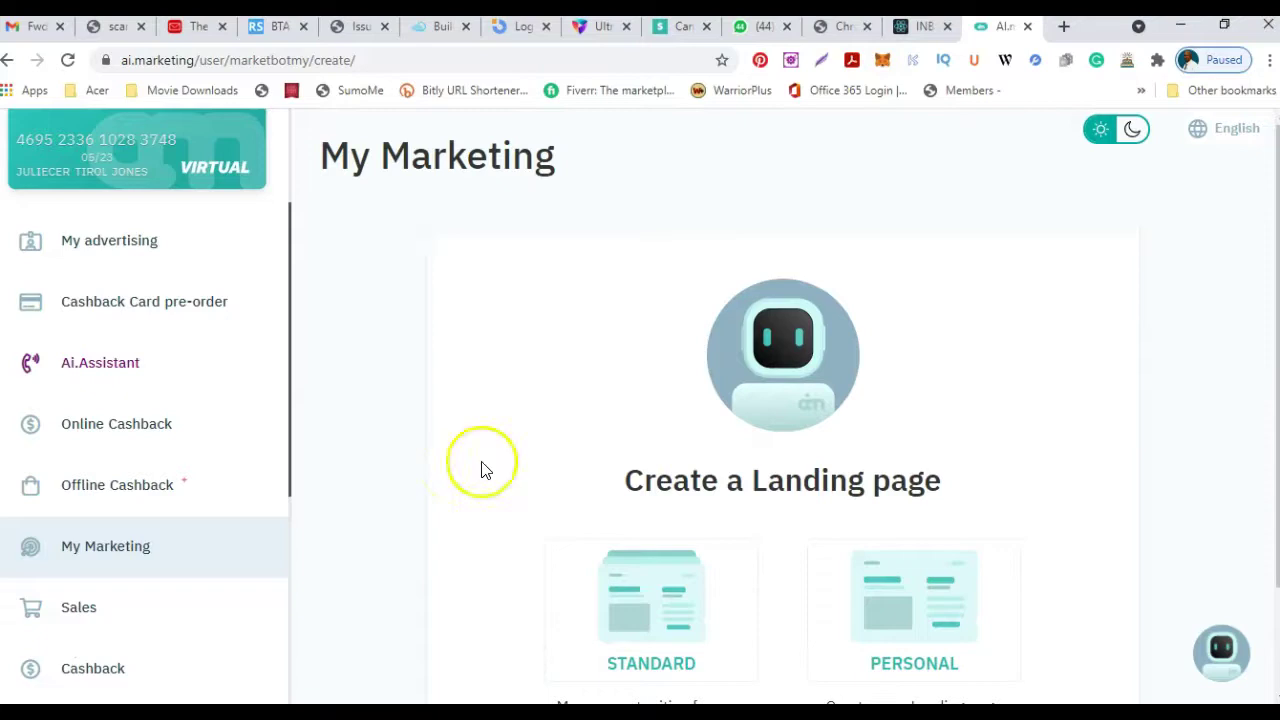
scroll(506, 463, "down", 2)
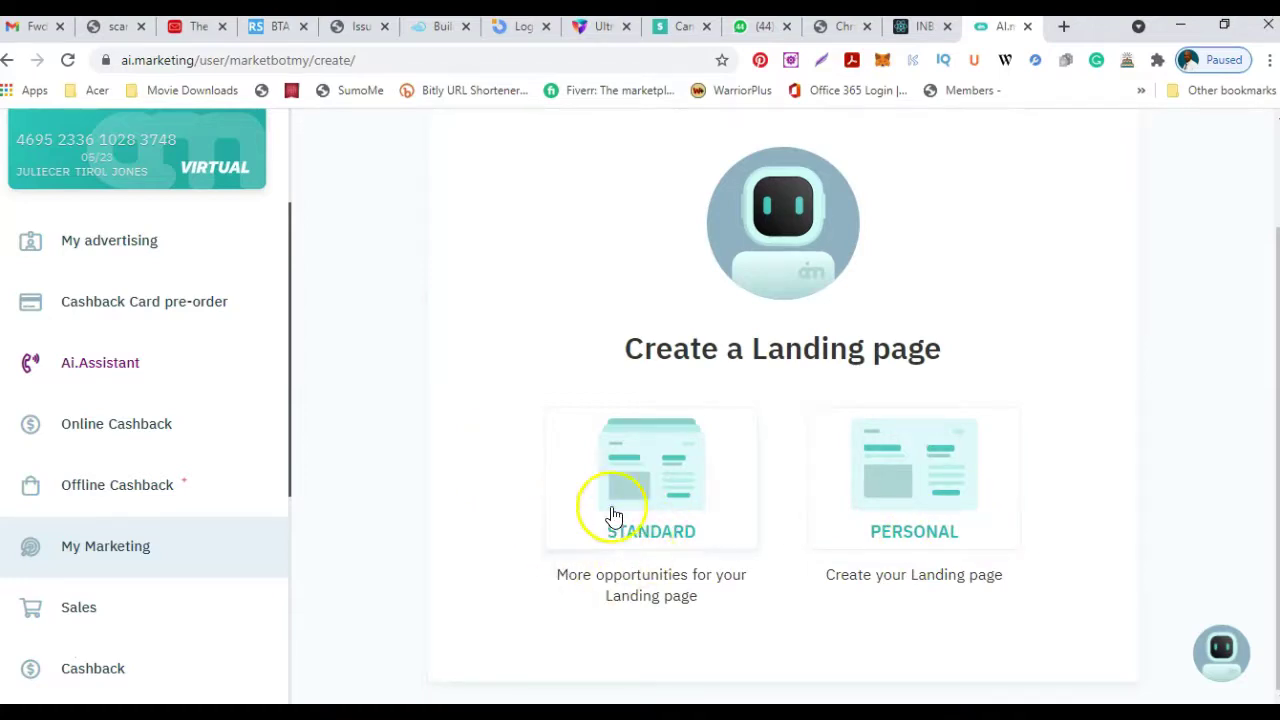
Start a Standard landing page and enable its Your personal assistant block.
left_click(648, 531)
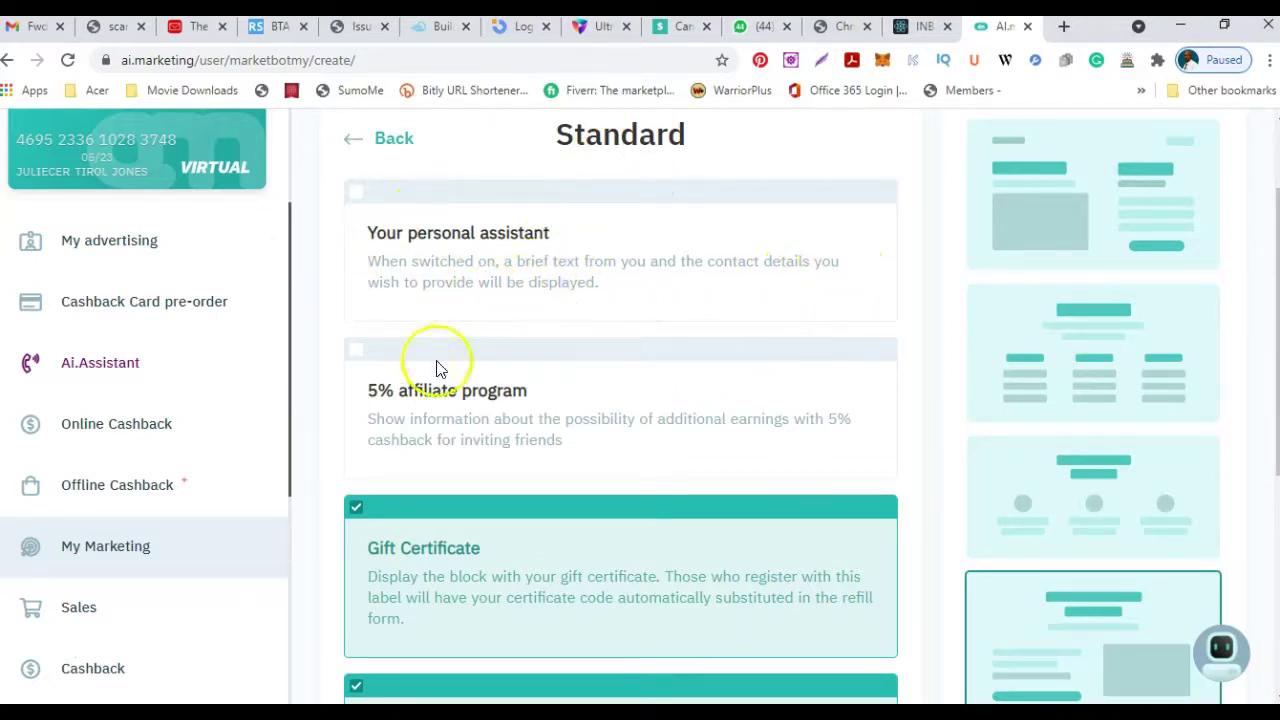
scroll(600, 392, "down", 2)
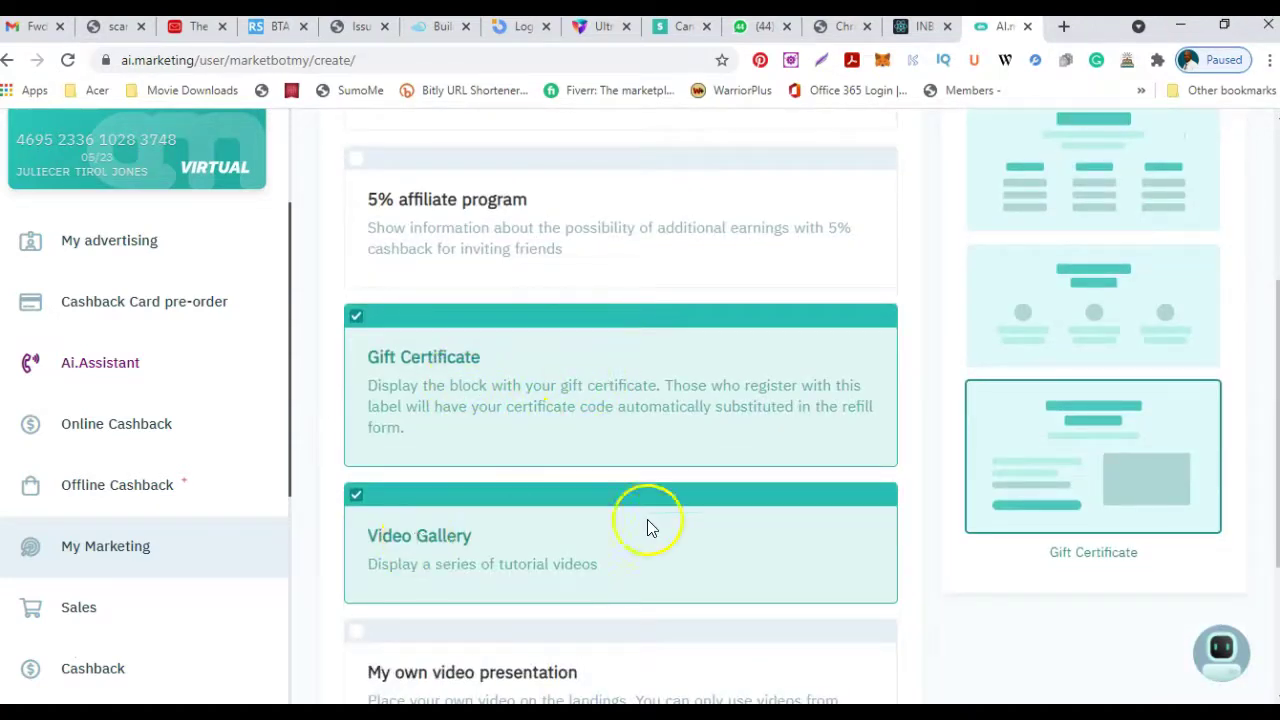
scroll(651, 429, "down", 2)
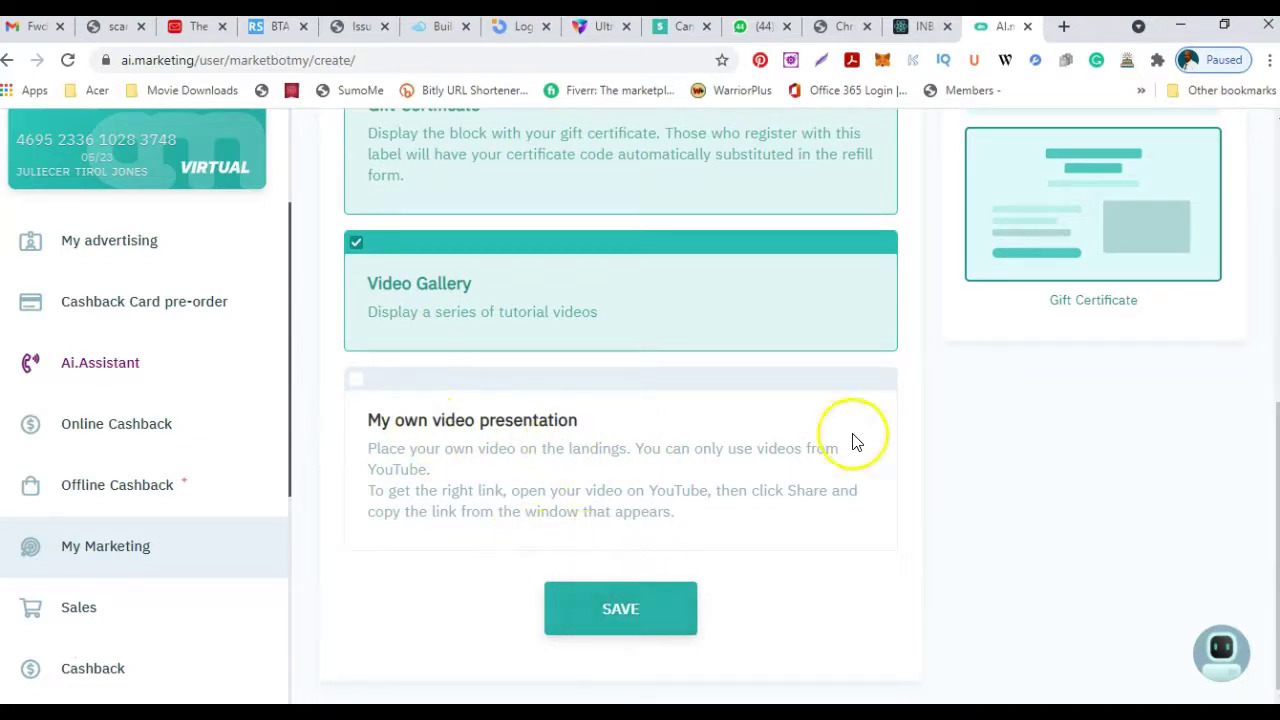
scroll(914, 466, "up", 5)
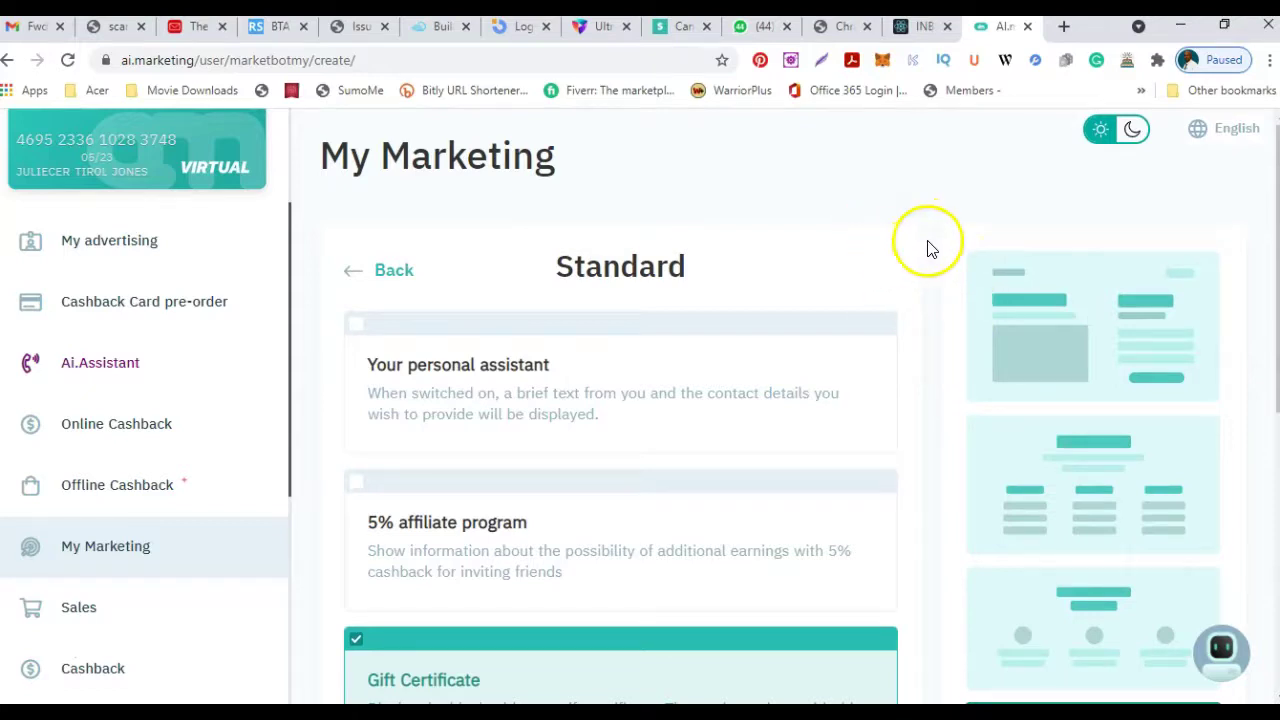
scroll(1072, 272, "down", 1)
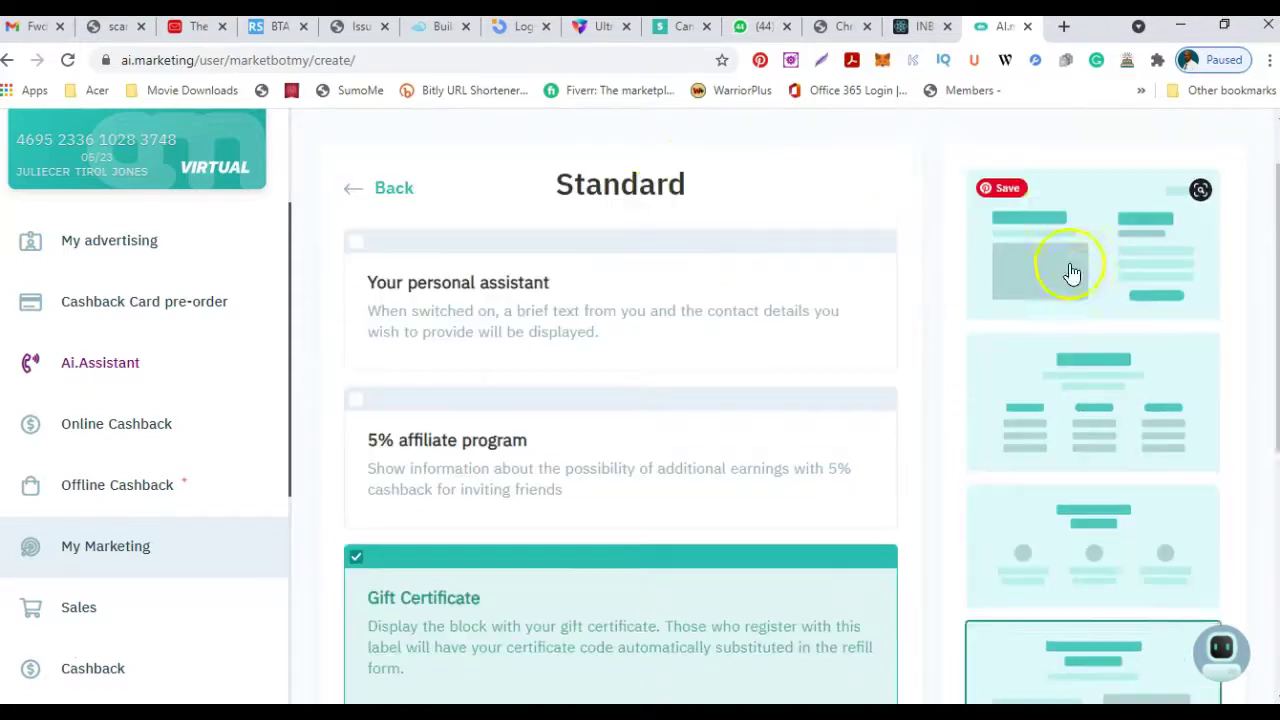
scroll(1072, 272, "down", 3)
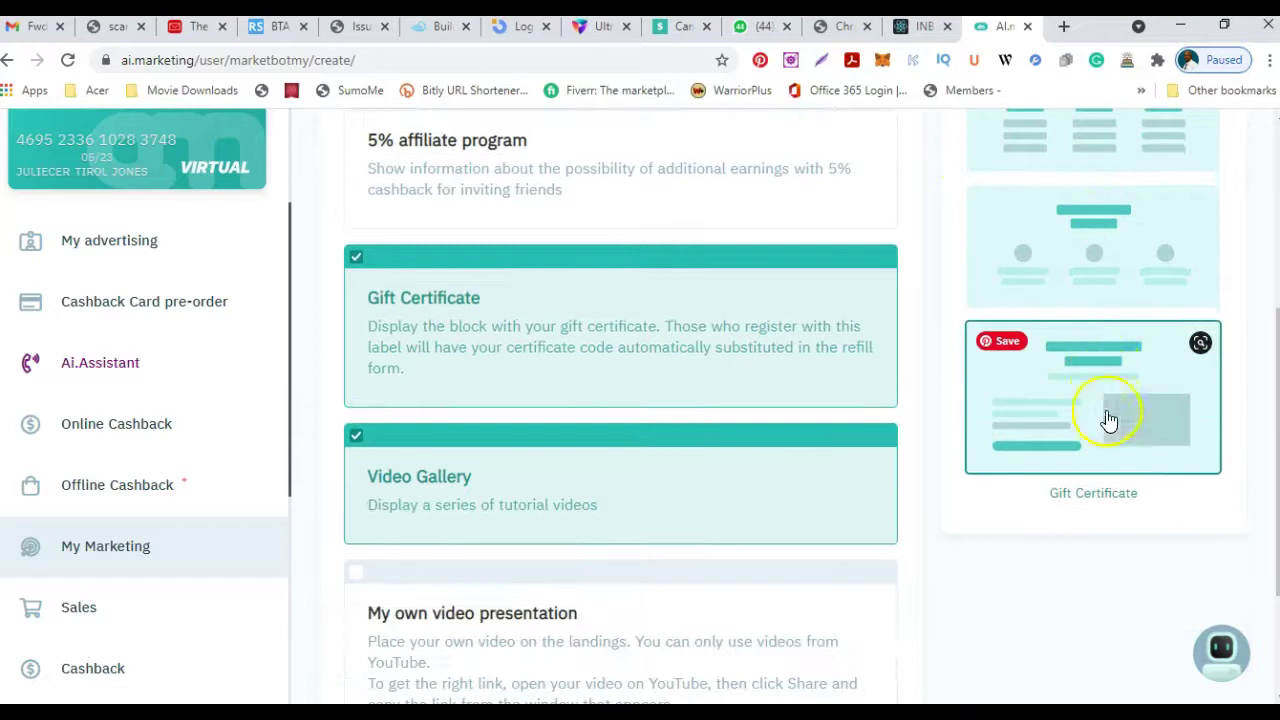
scroll(1094, 366, "up", 4)
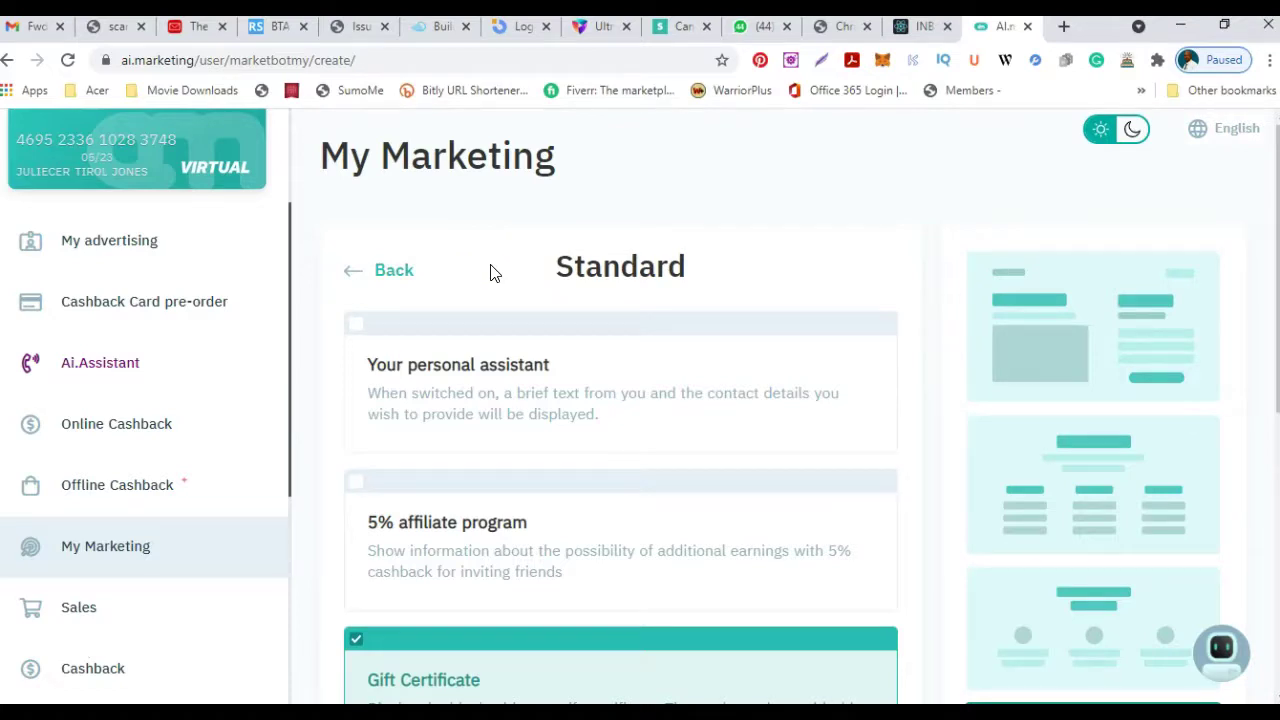
left_click(357, 329)
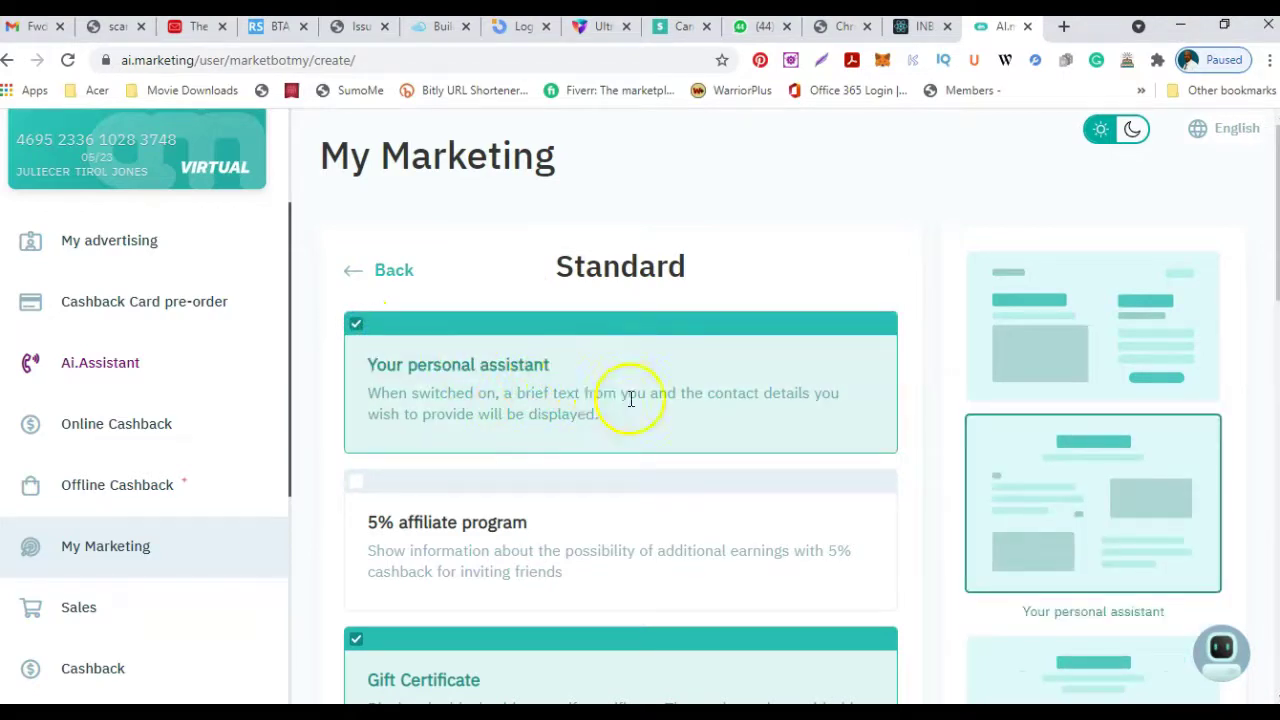
Enable the 5% affiliate program block, then review the remaining page blocks.
scroll(663, 408, "down", 2)
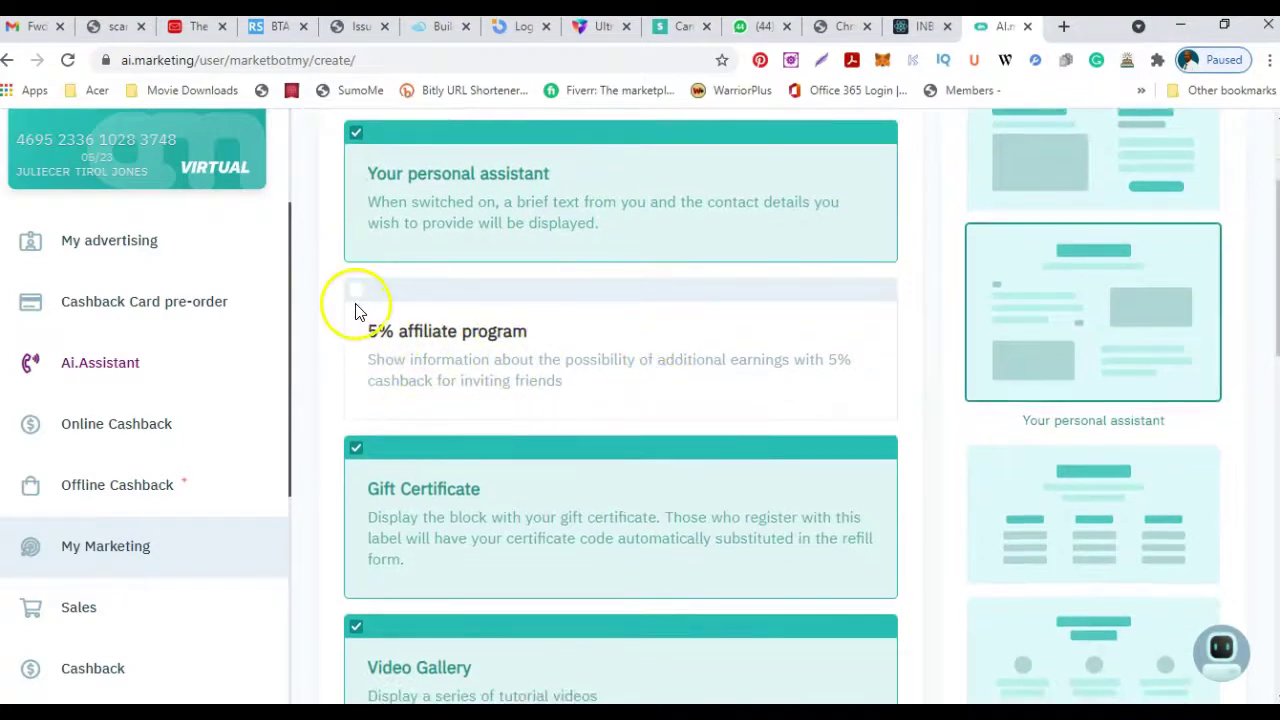
left_click(356, 291)
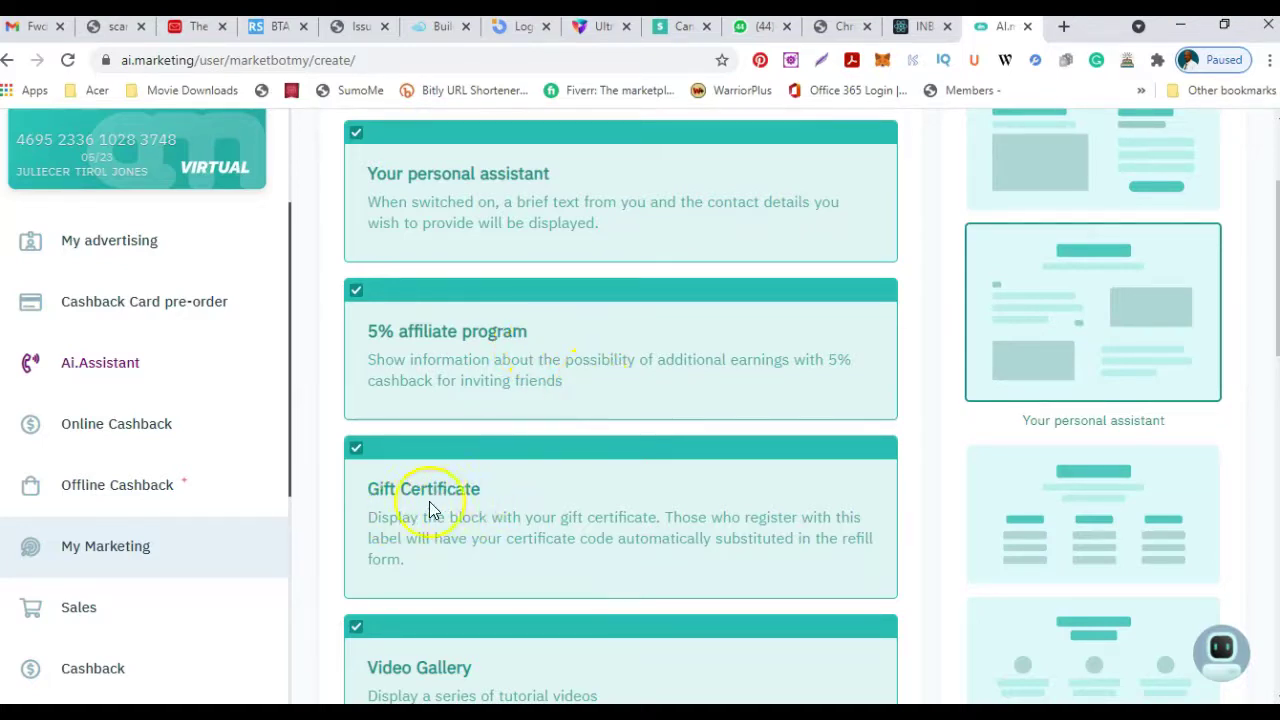
scroll(655, 461, "down", 1)
scroll(655, 461, "down", 1)
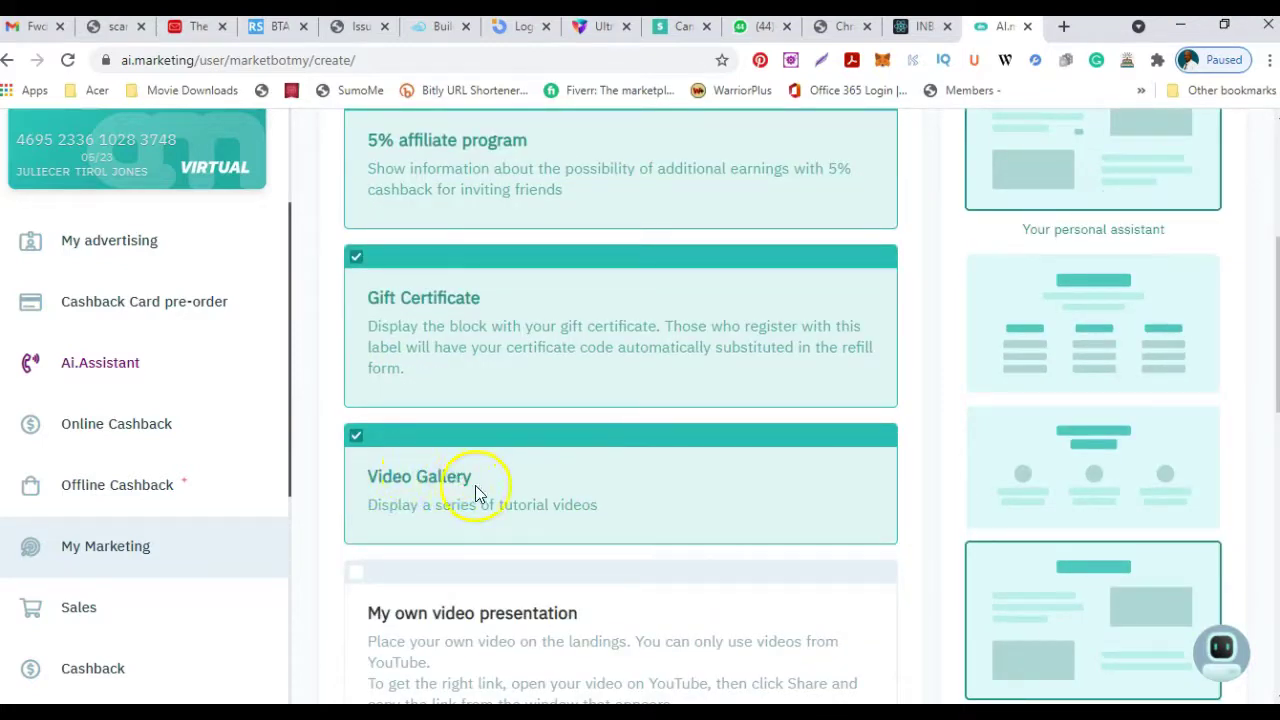
scroll(651, 472, "down", 3)
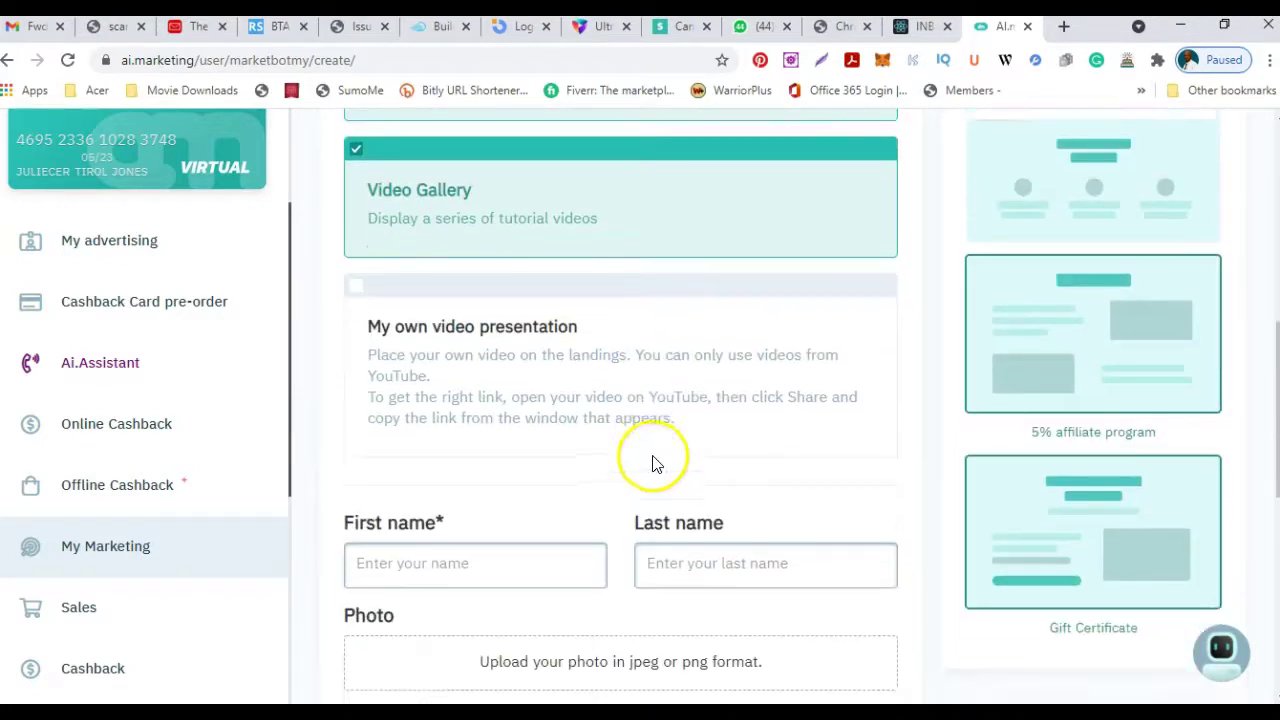
scroll(652, 466, "down", 5)
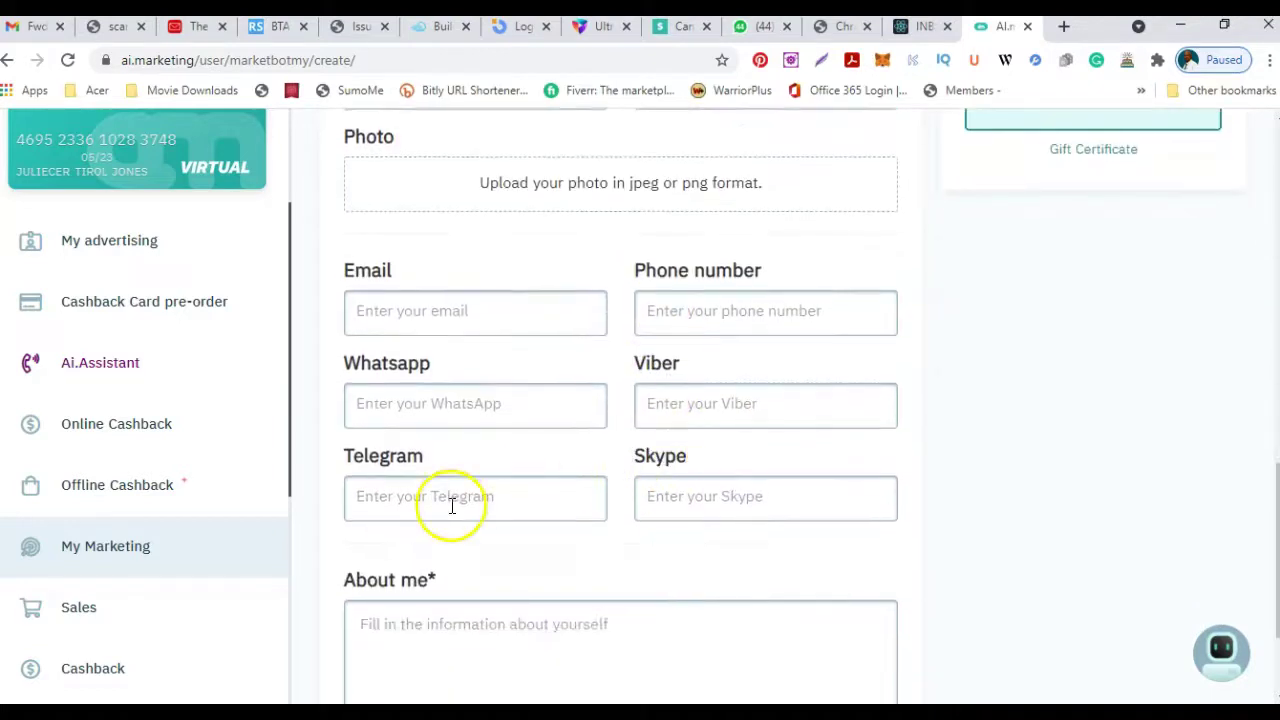
scroll(451, 506, "down", 2)
scroll(457, 506, "up", 4)
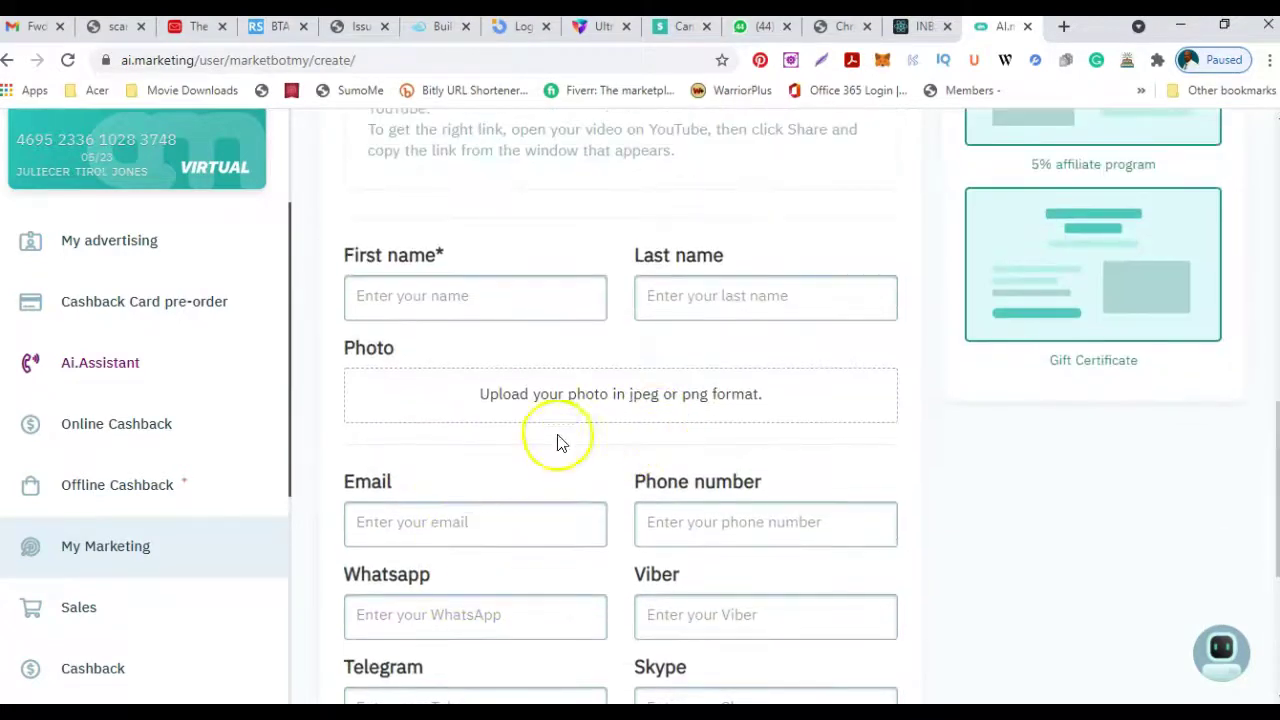
Autofill first name, last name and email from the saved entry.
left_click(398, 300)
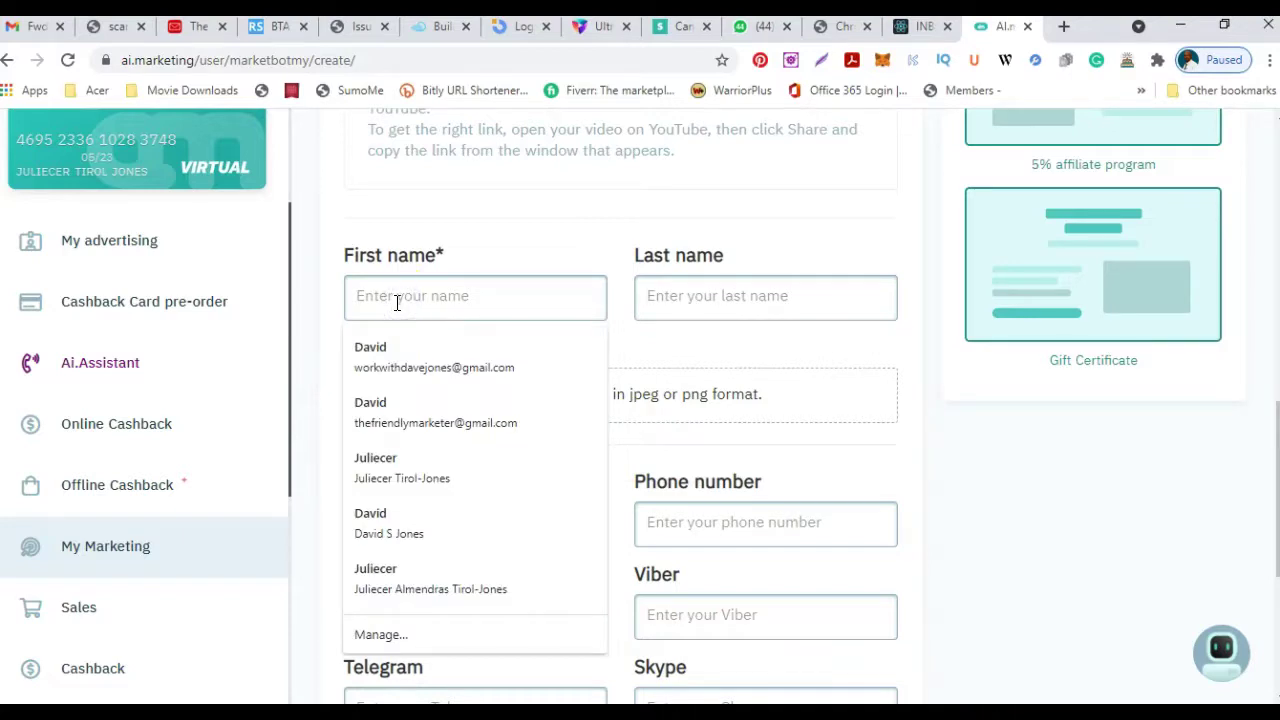
left_click(405, 466)
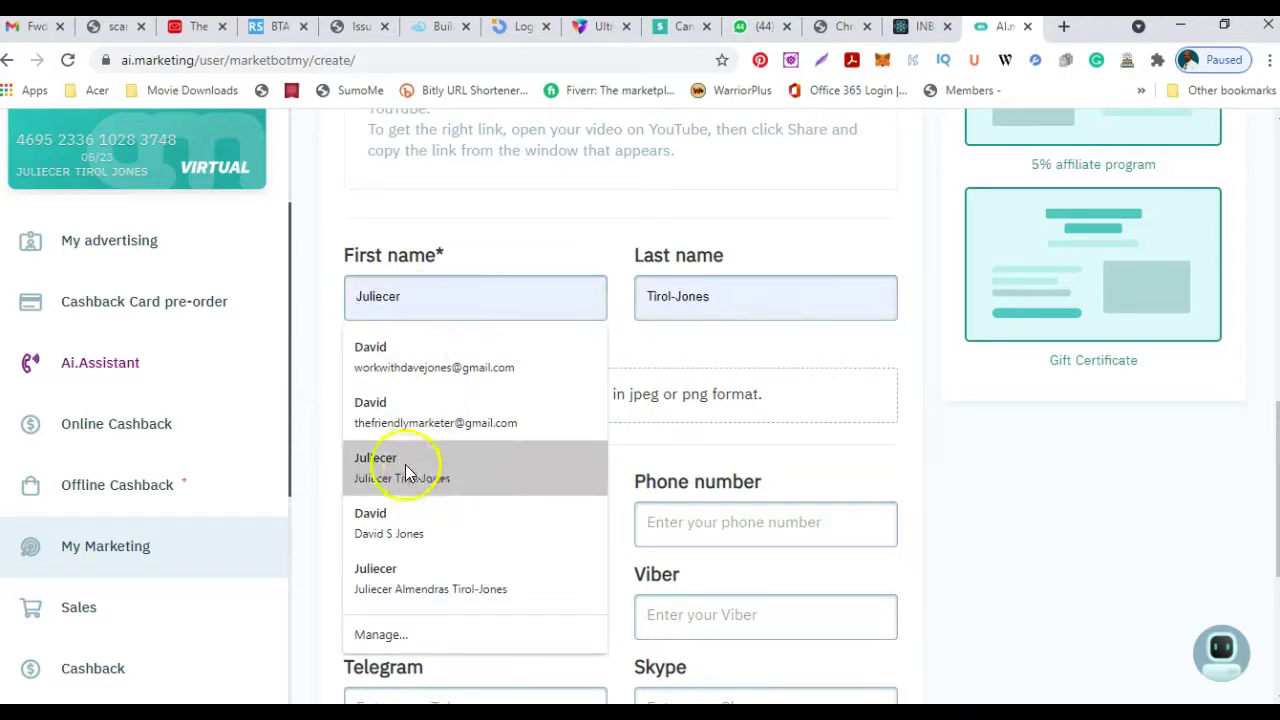
left_click(397, 470)
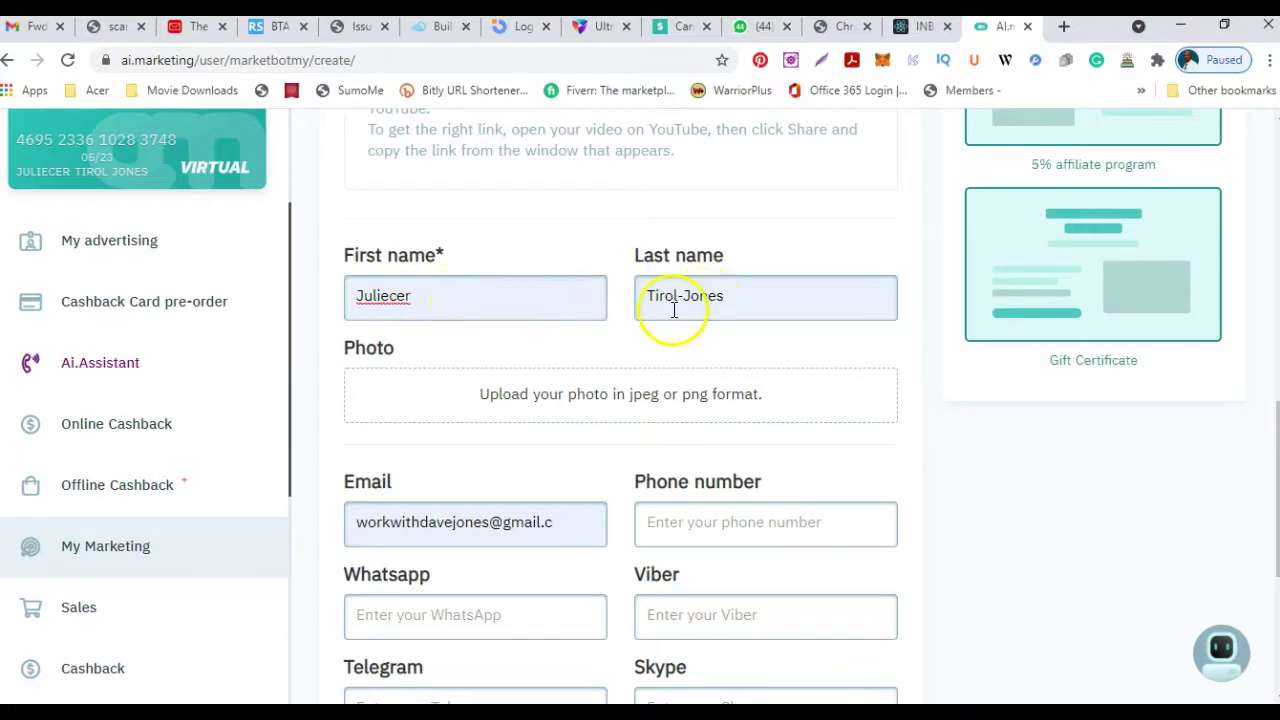
Open the Photo upload window and its file browser.
left_click(595, 400)
left_click(635, 403)
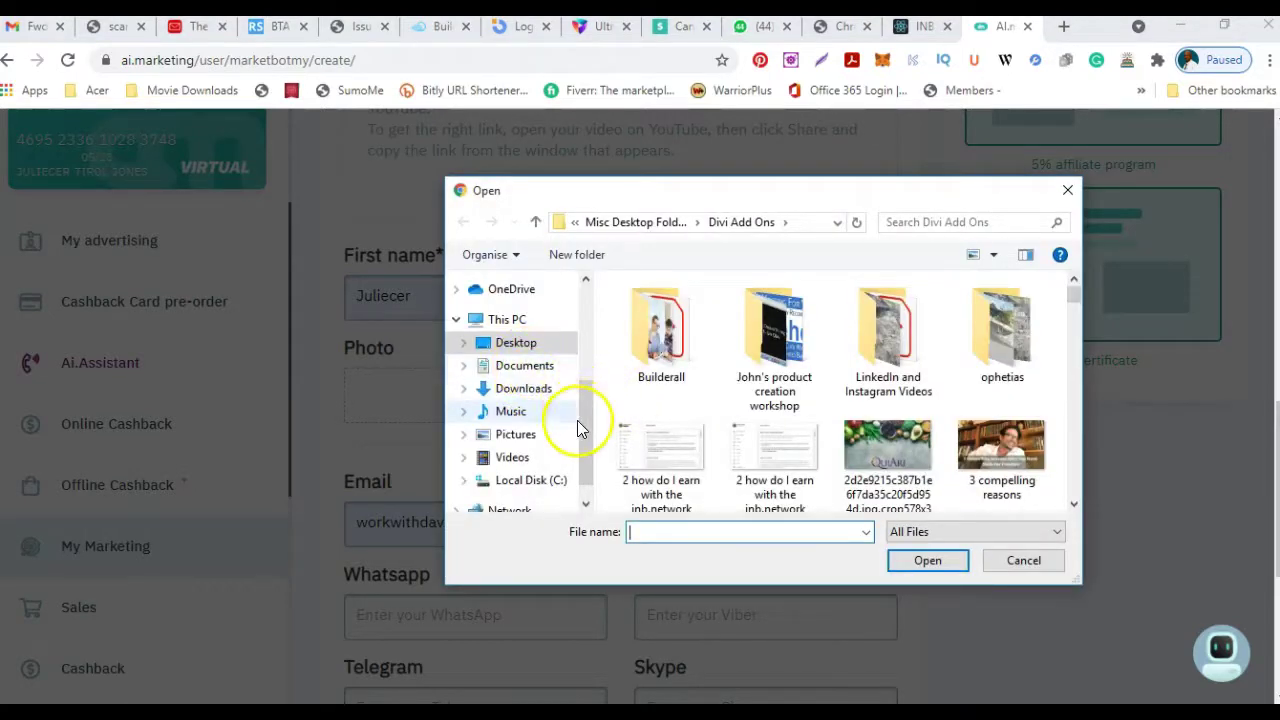
left_click_drag(582, 433, 582, 367)
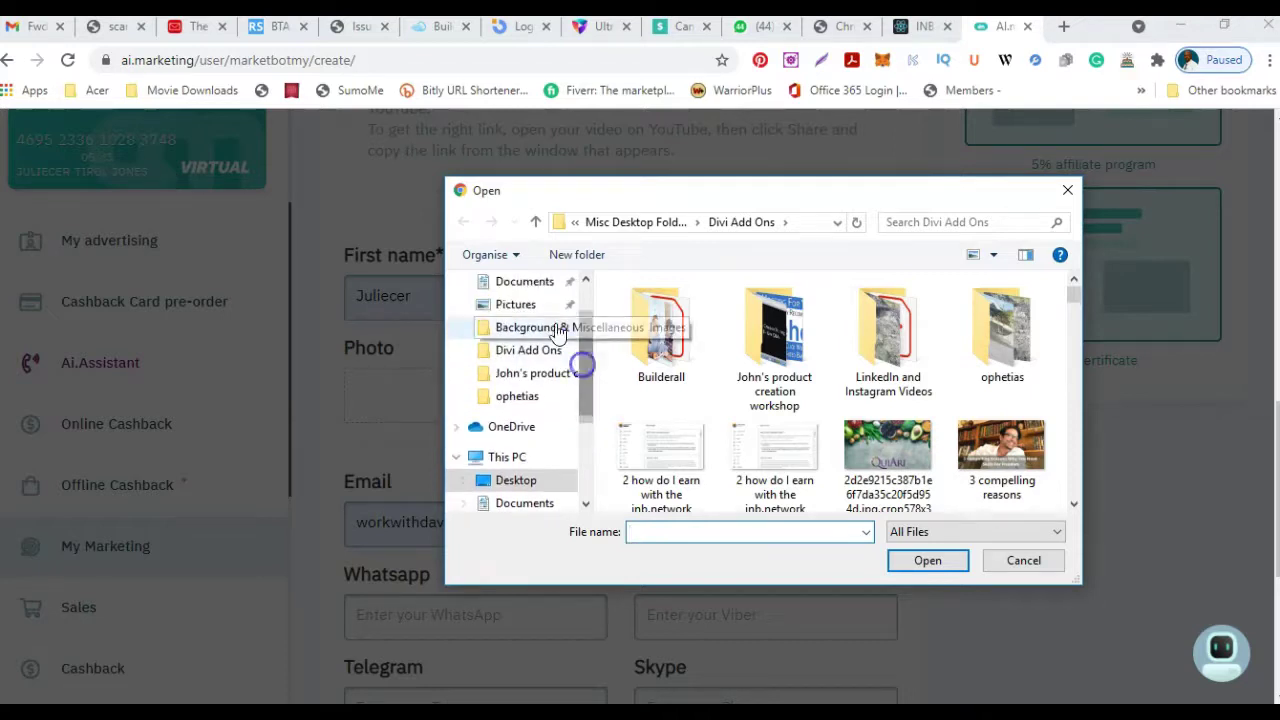
Upload the headshot from the Background & Miscellaneous folder into the Photo field.
left_click(555, 327)
scroll(894, 437, "down", 6)
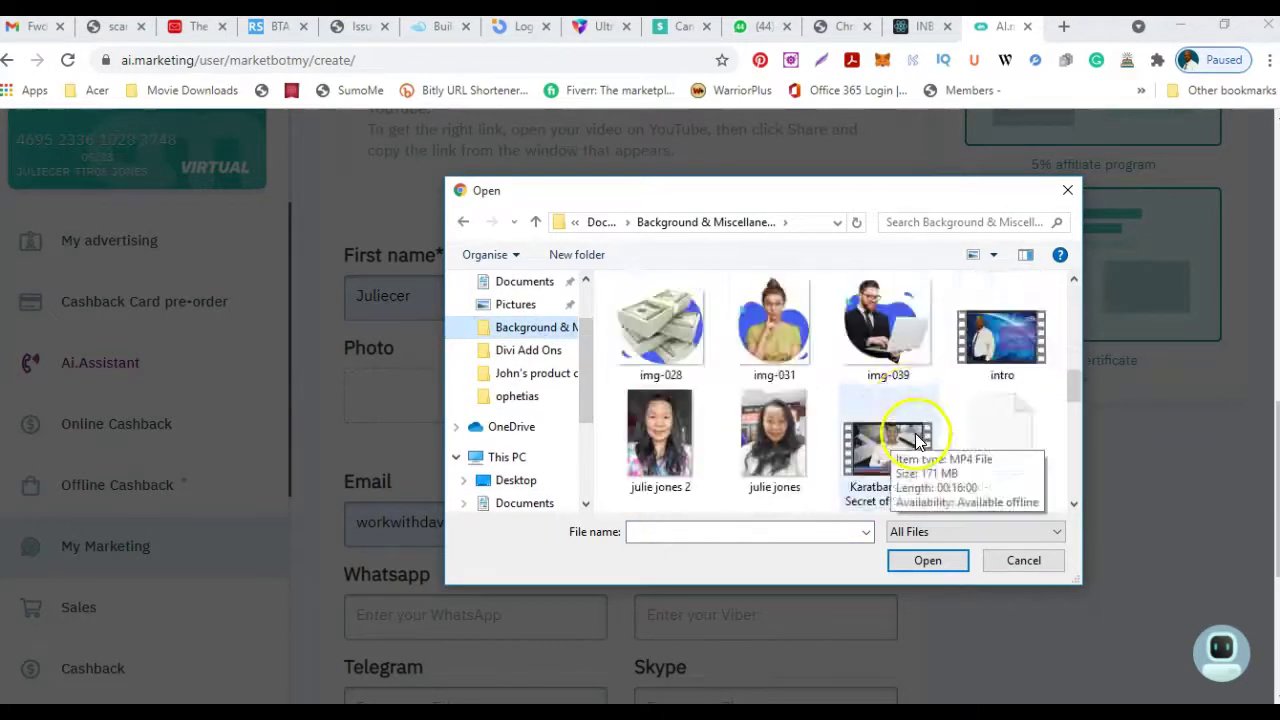
scroll(965, 433, "up", 3)
left_click(650, 332)
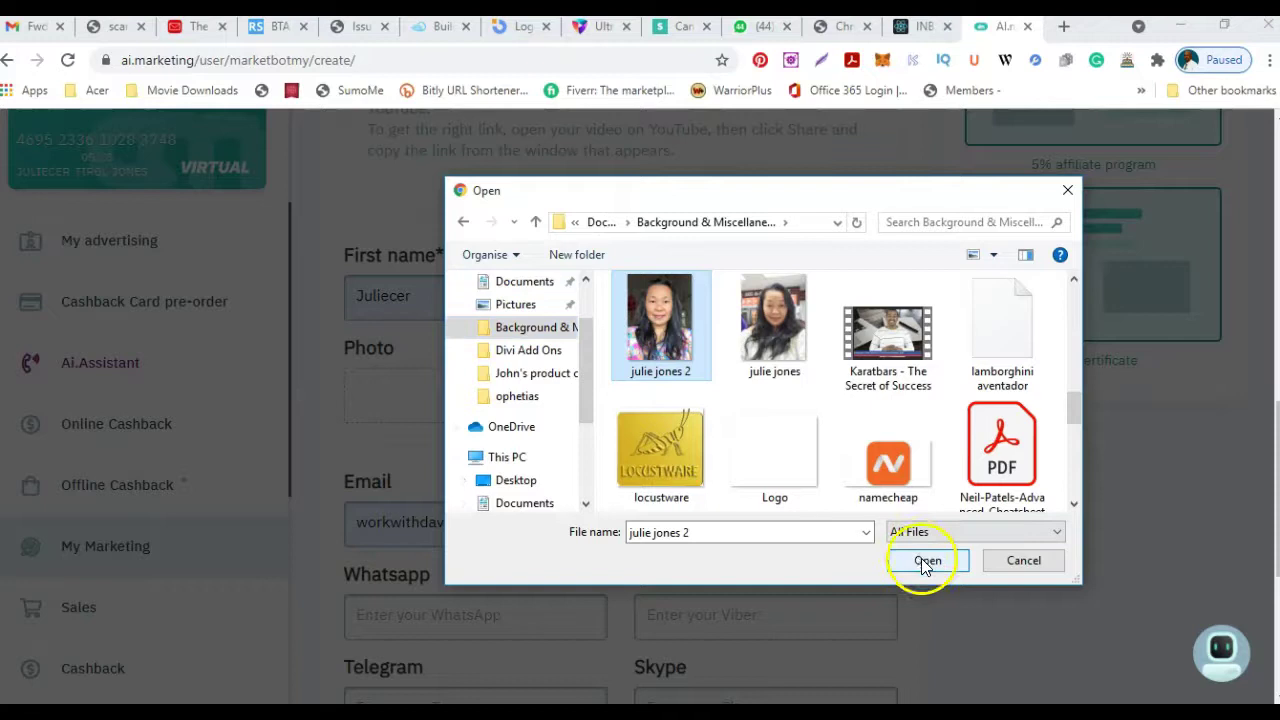
left_click(926, 560)
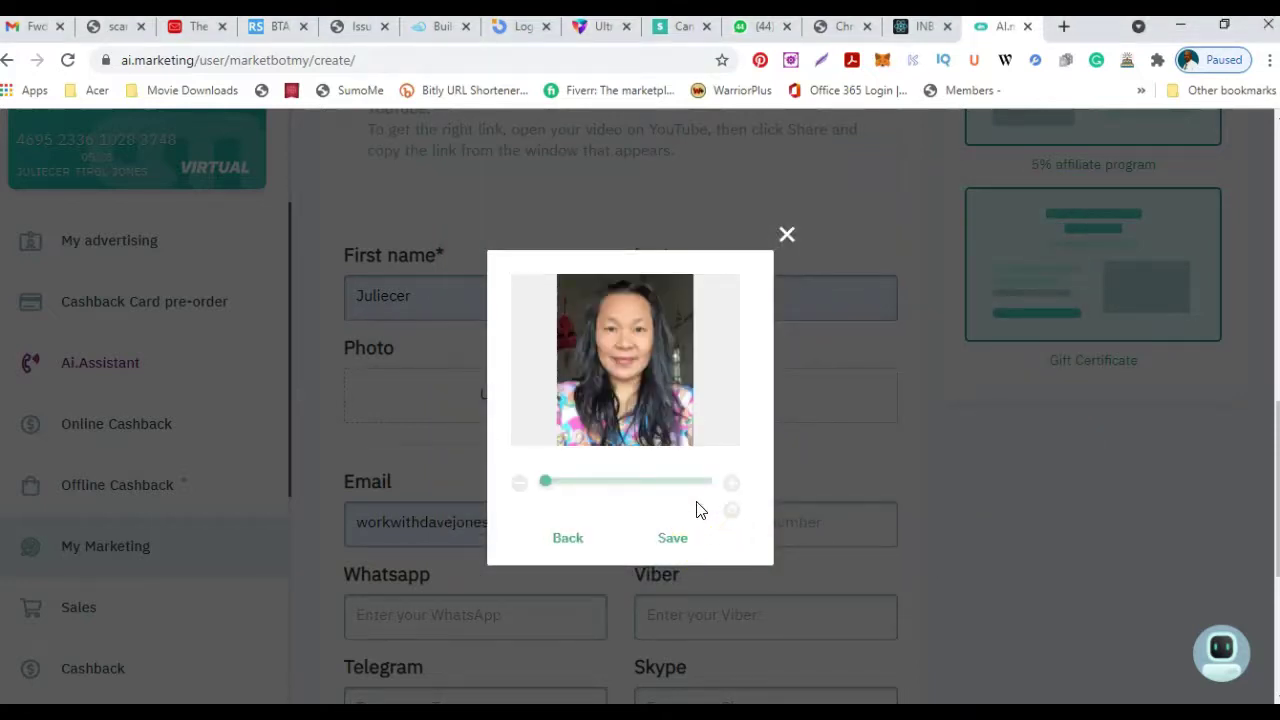
left_click(673, 540)
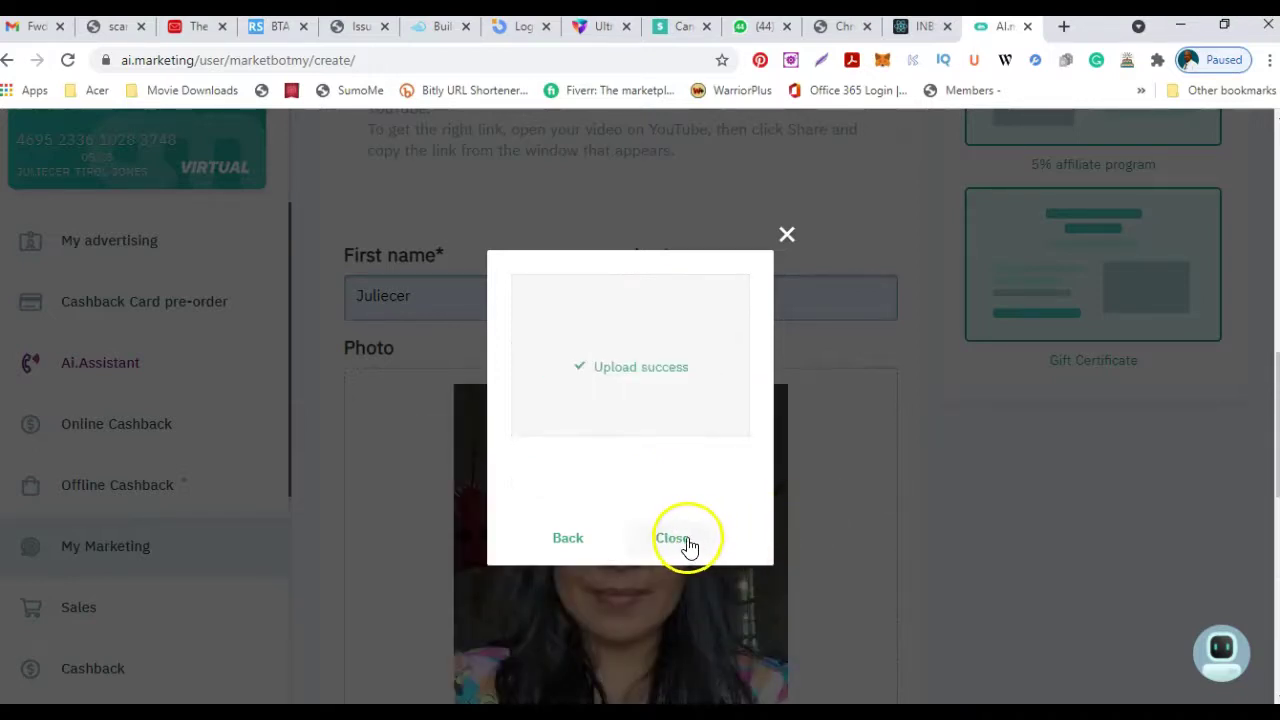
left_click(684, 540)
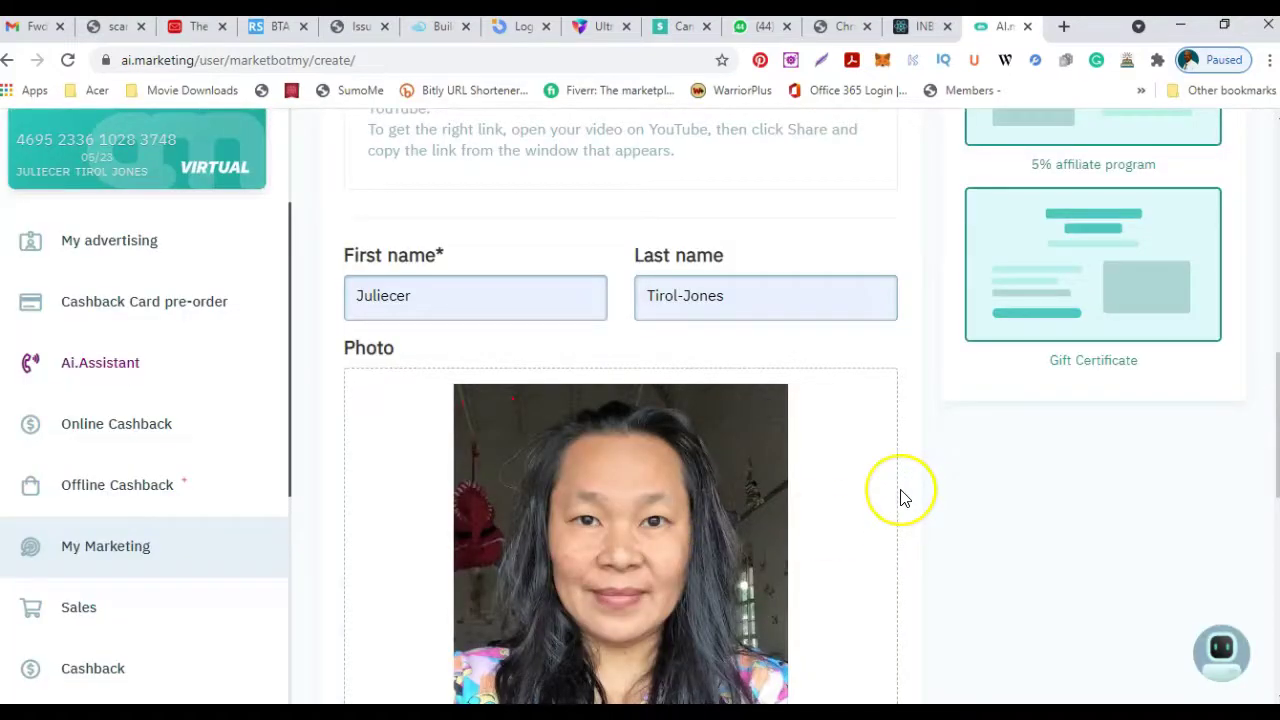
Replace the prefilled Email field with the owner's email address.
scroll(900, 494, "down", 3)
scroll(900, 497, "down", 2)
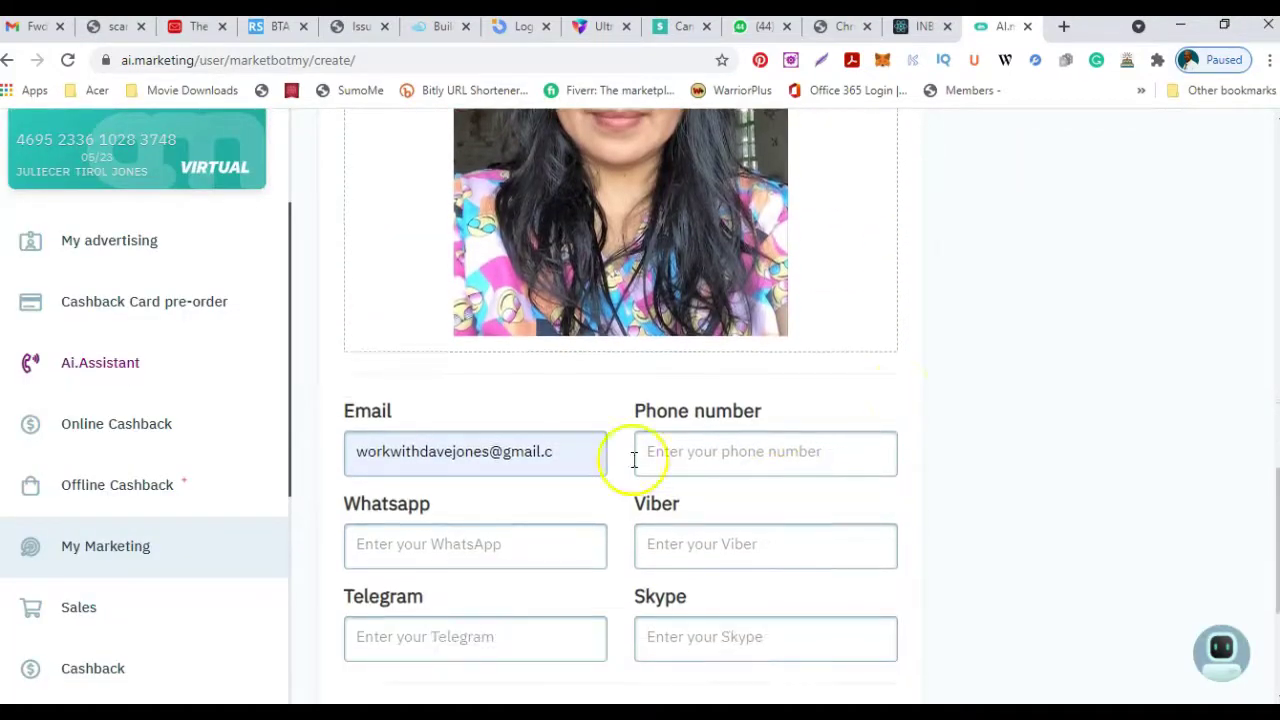
left_click_drag(358, 455, 490, 455)
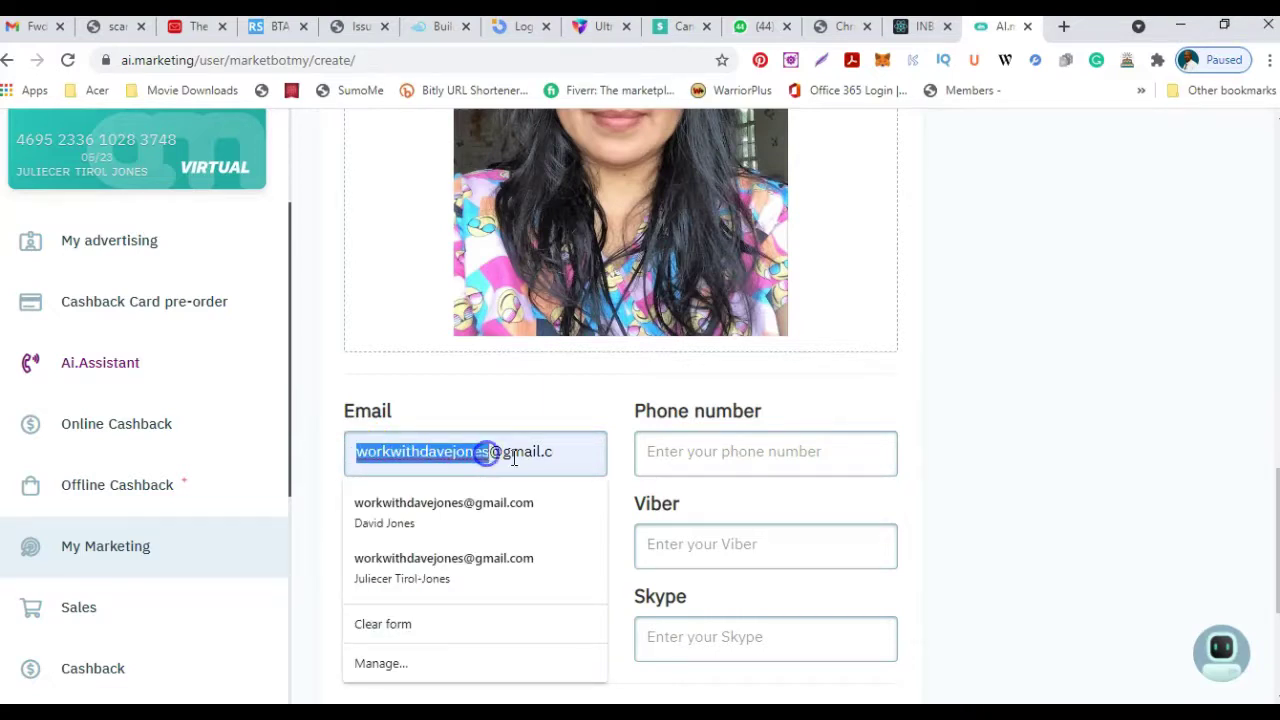
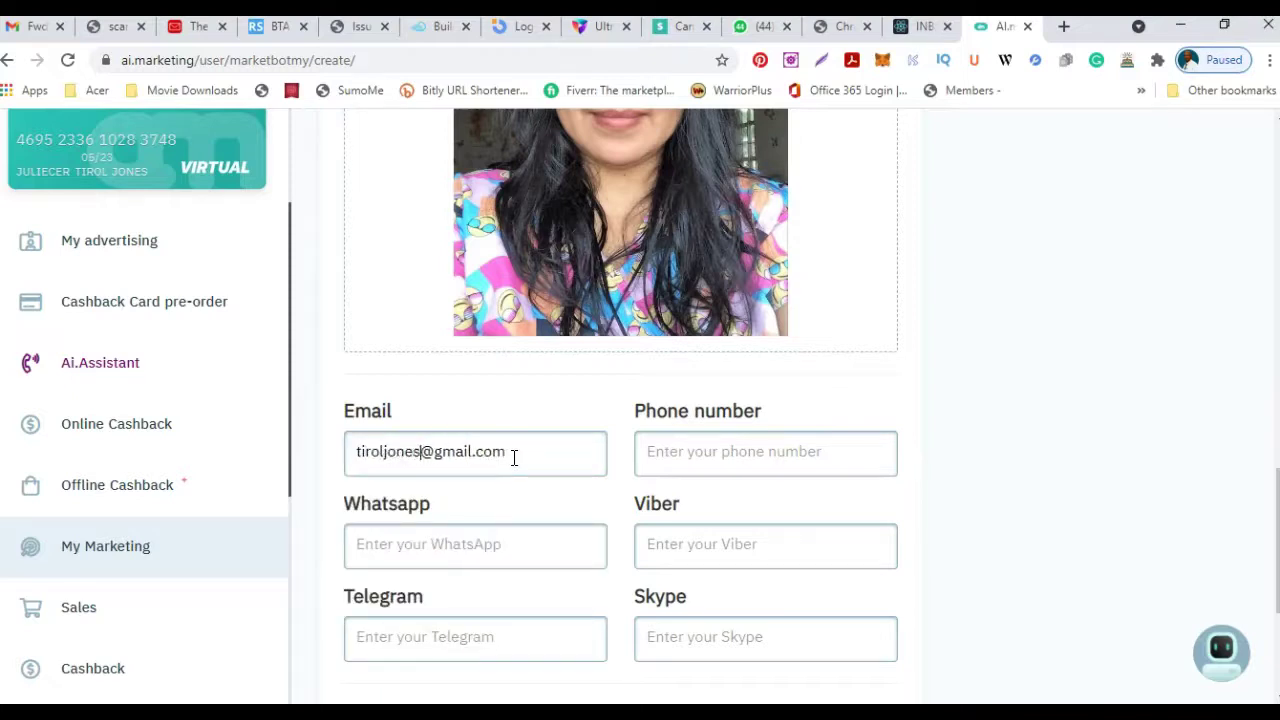
Enter the owner's phone number in the Phone number field, adding a hyphen.
left_click(655, 456)
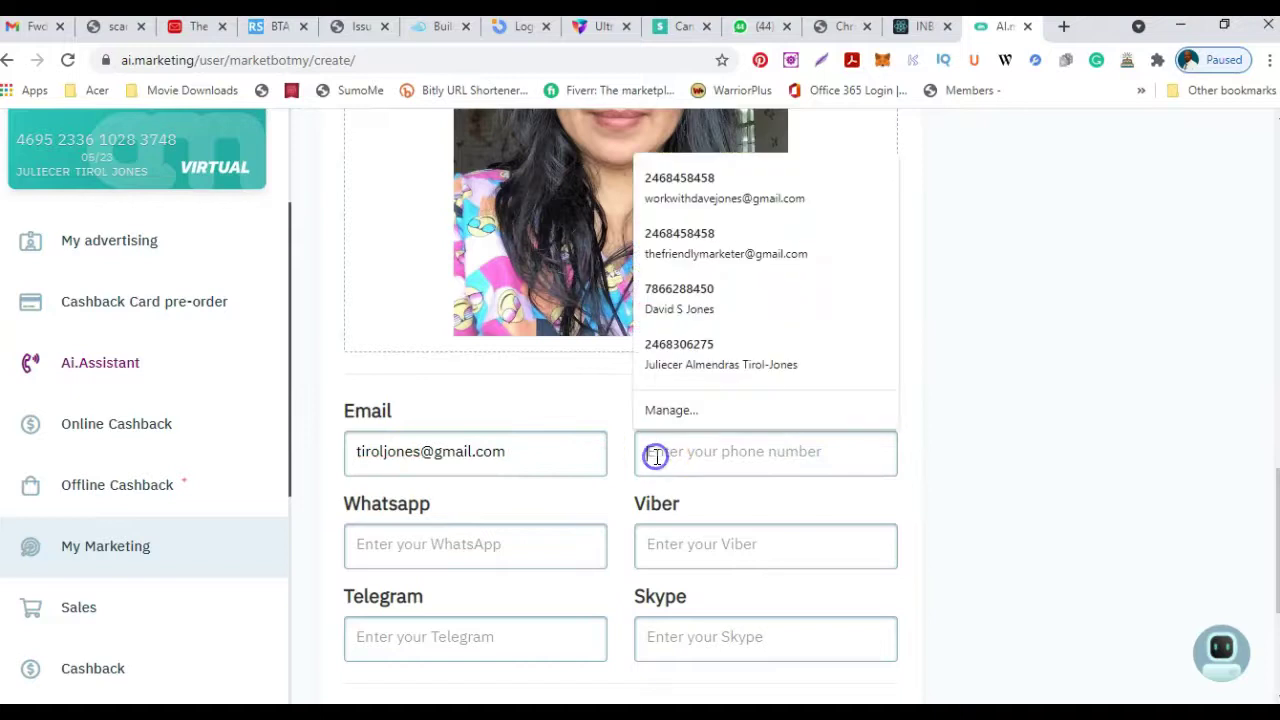
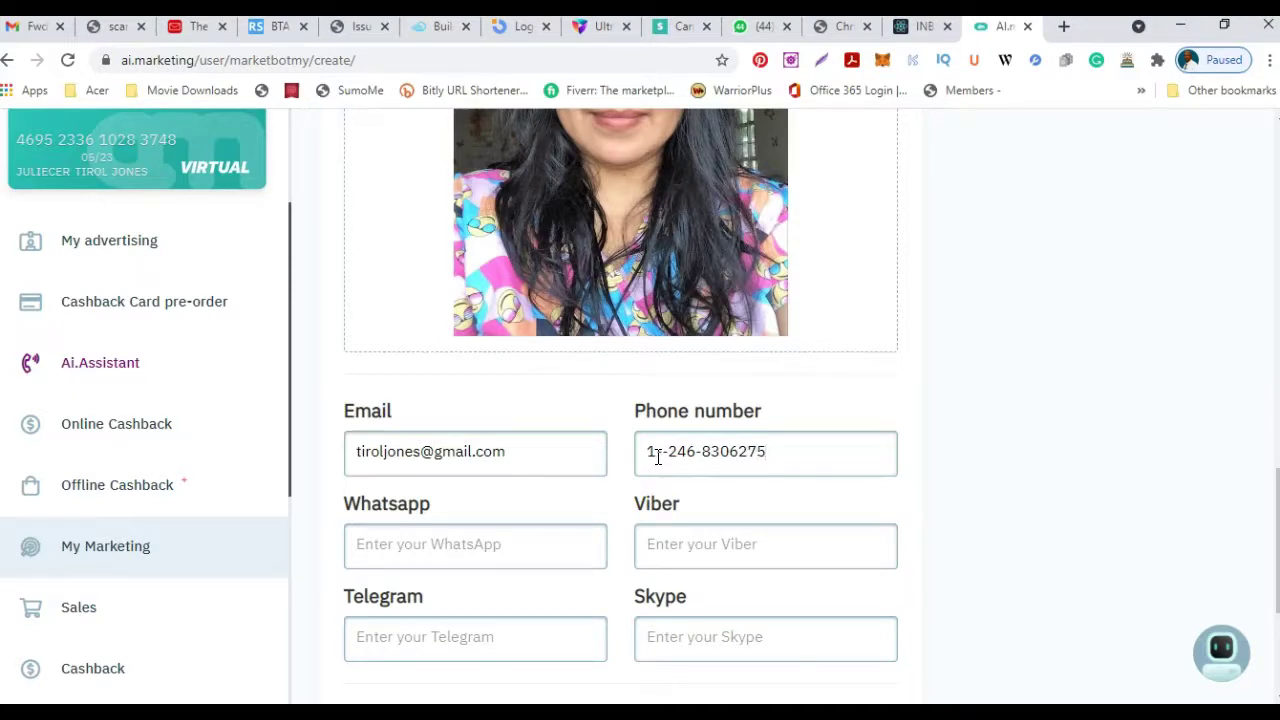
left_click(729, 454)
type("-")
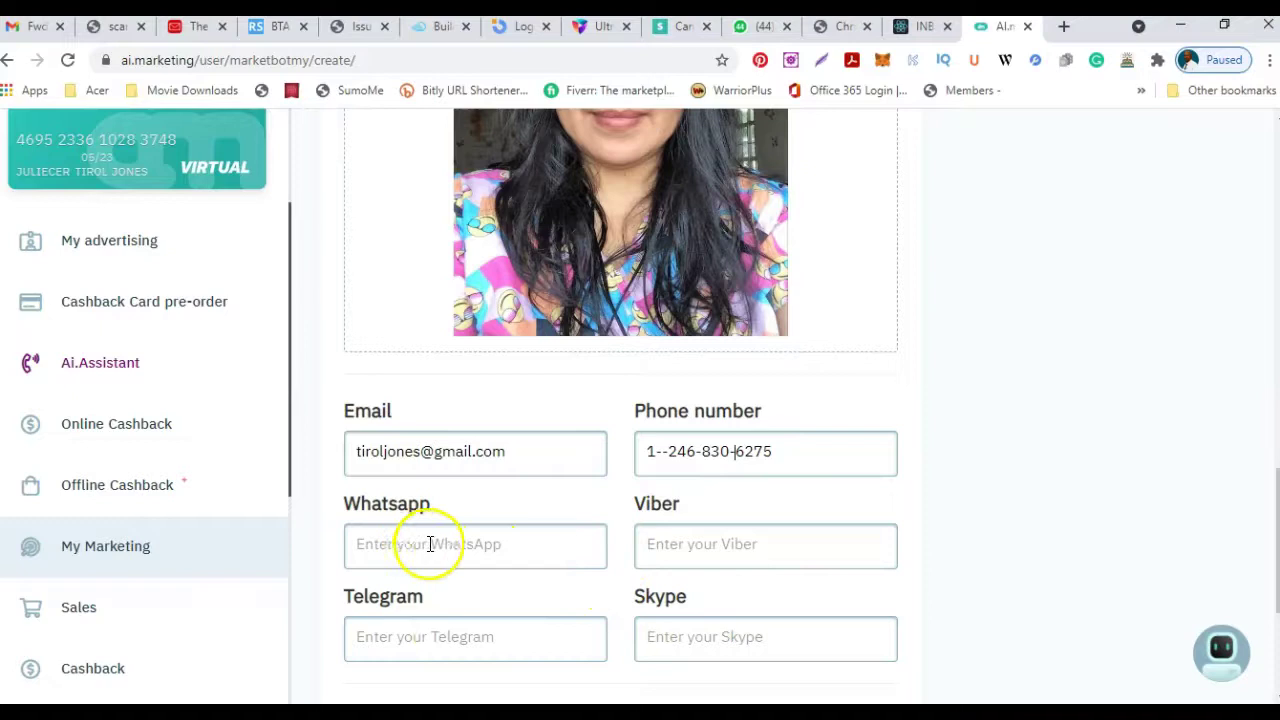
scroll(575, 534, "down", 1)
scroll(582, 534, "down", 2)
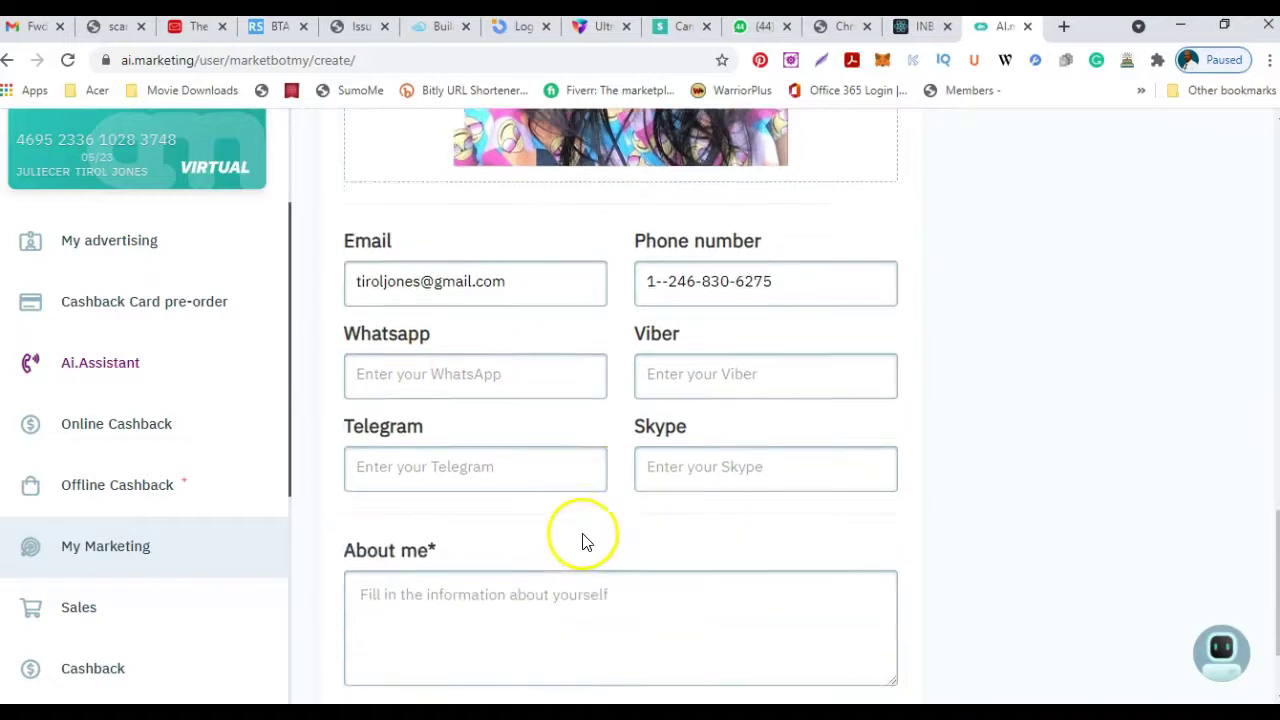
Write the About me bio about joining A.I.Marketing and the Inb.Network program, then save.
left_click(380, 483)
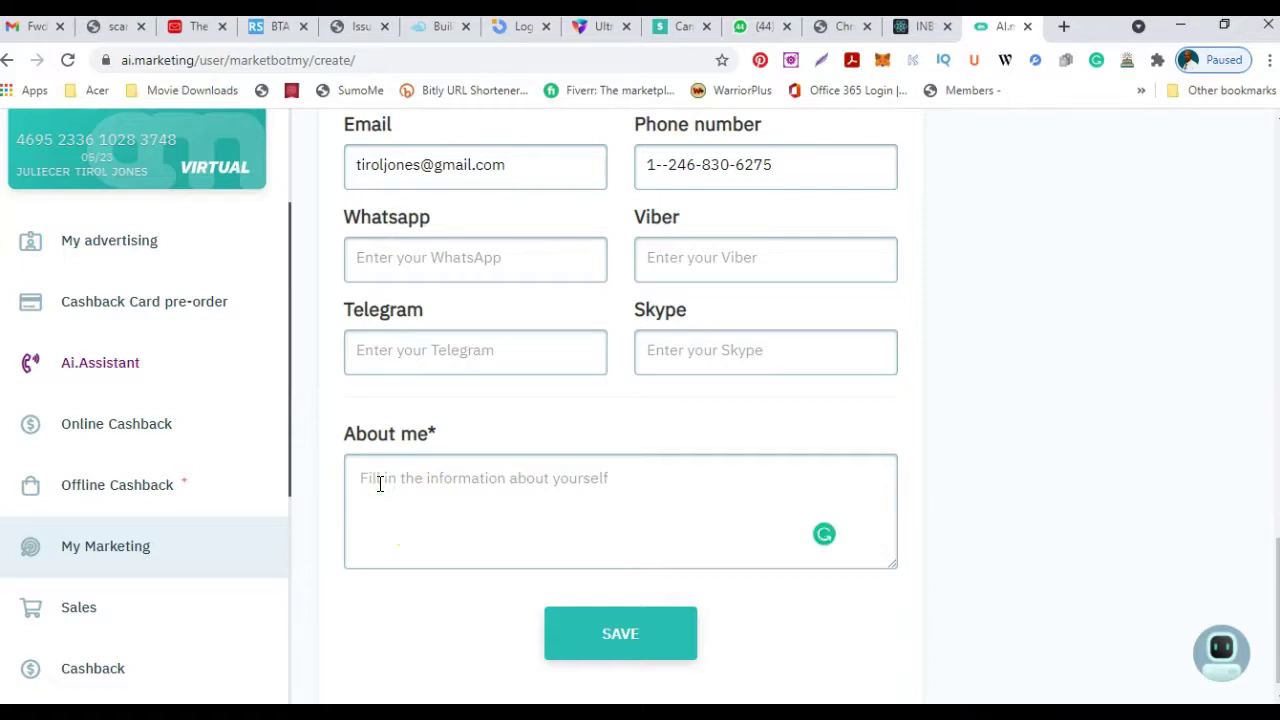
type("H")
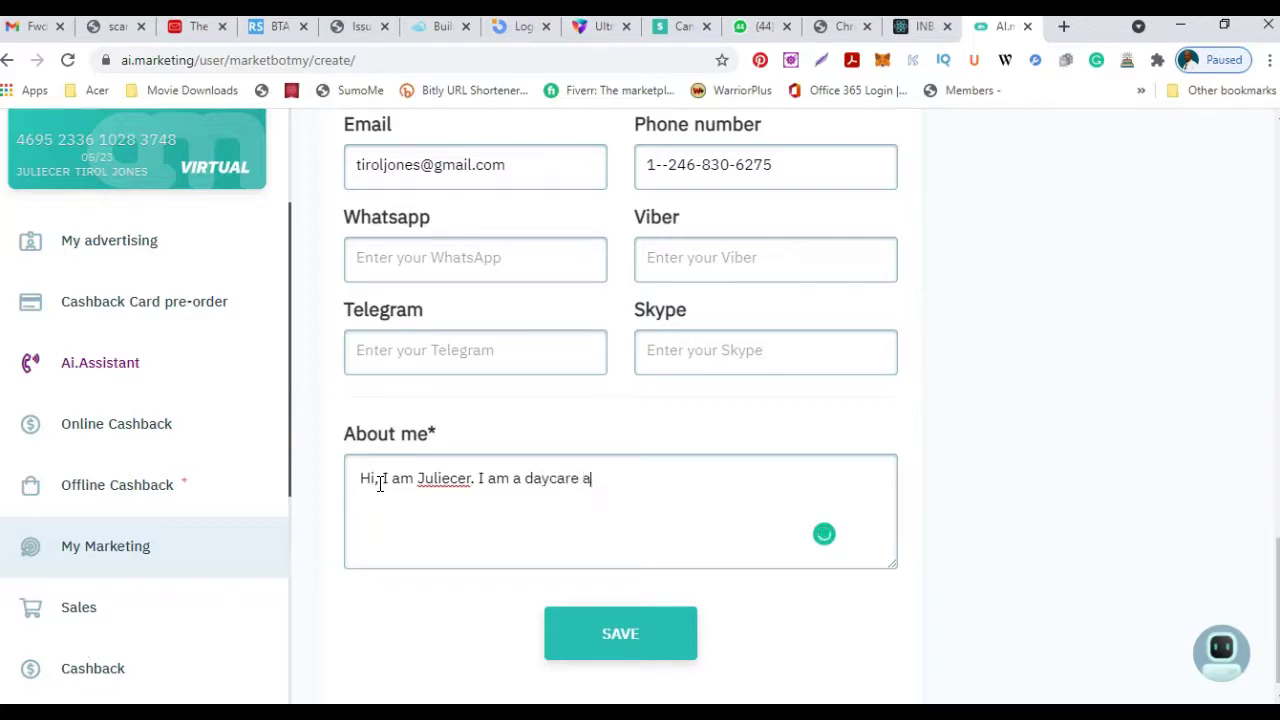
type("tan")
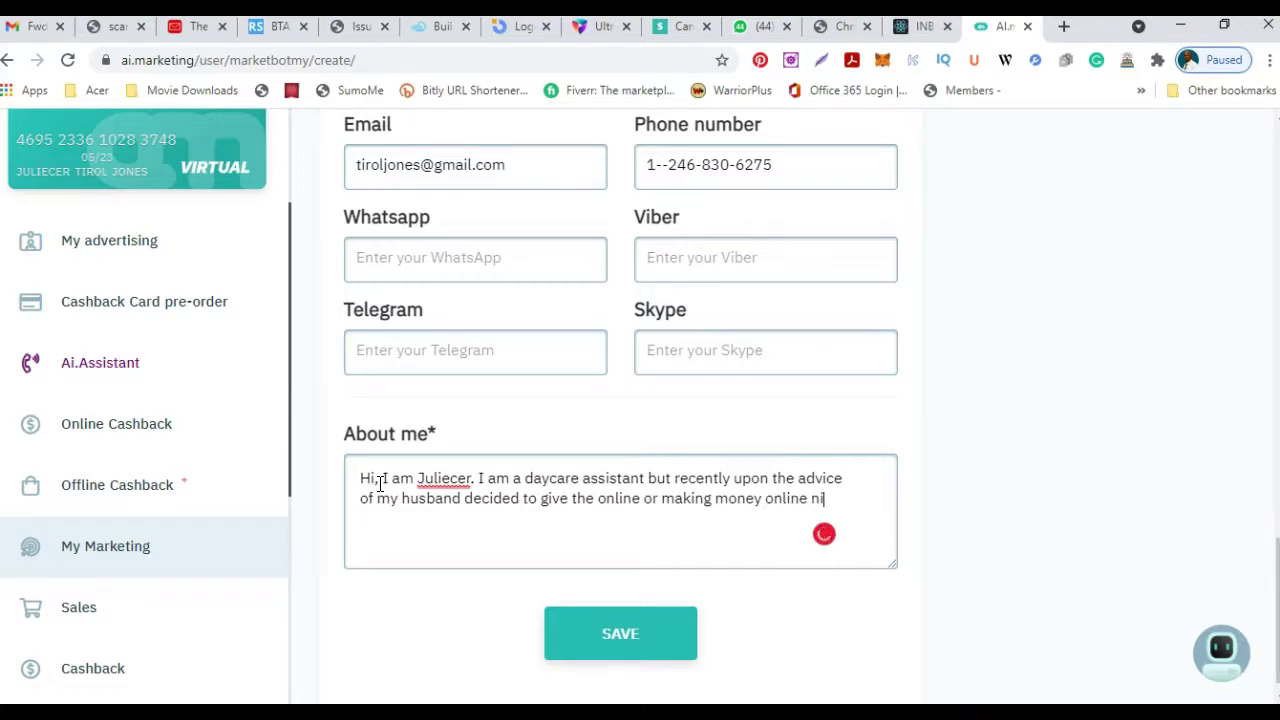
type("e a try")
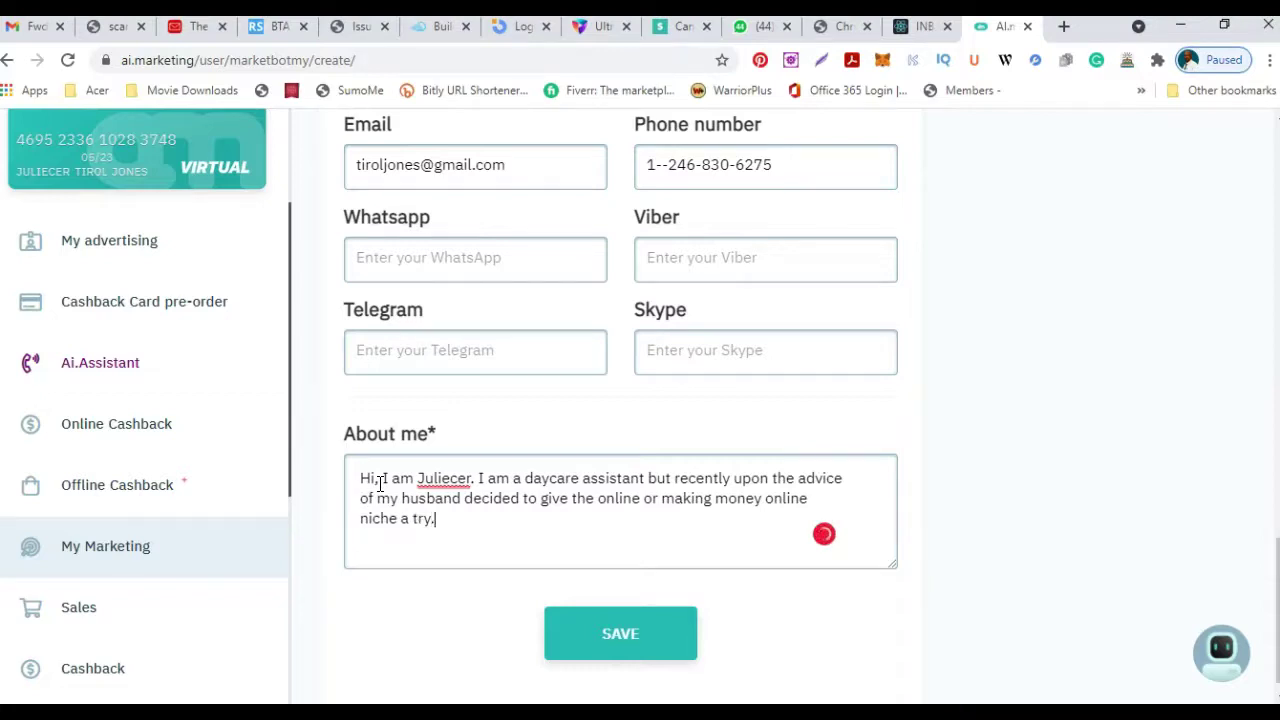
type(". So here I am with")
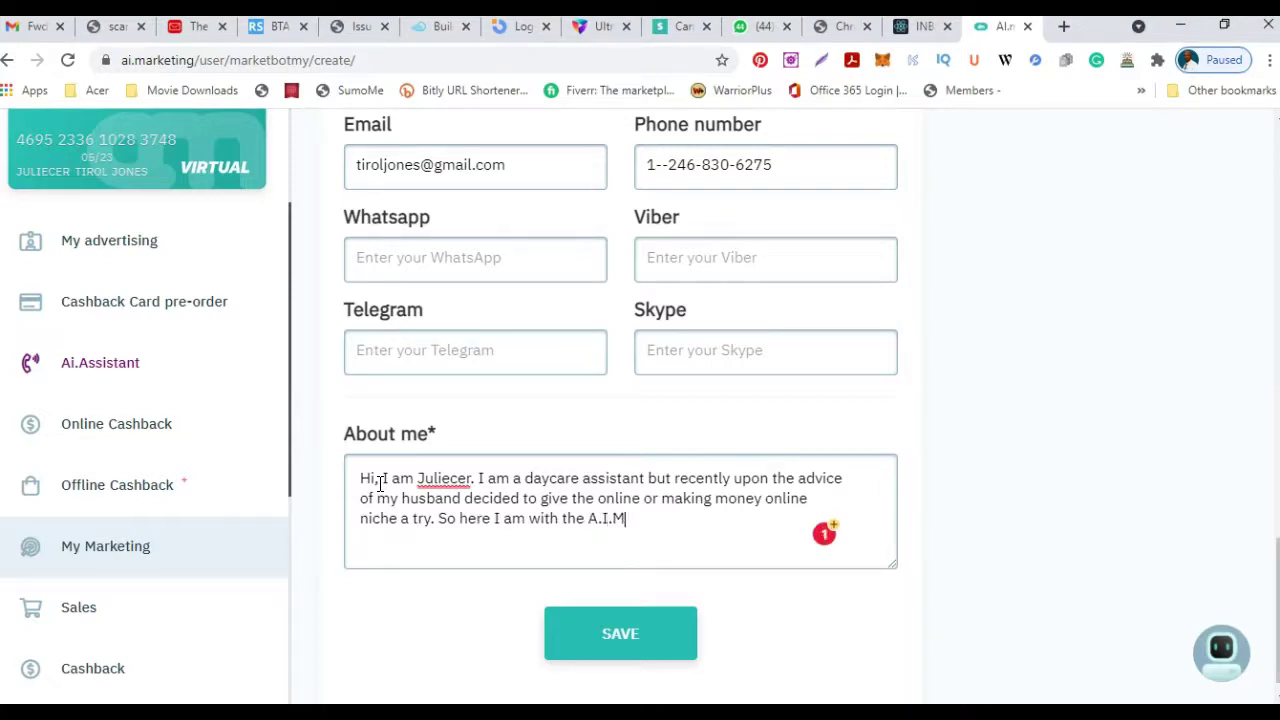
type("the A.I.Marketing and the Inb")
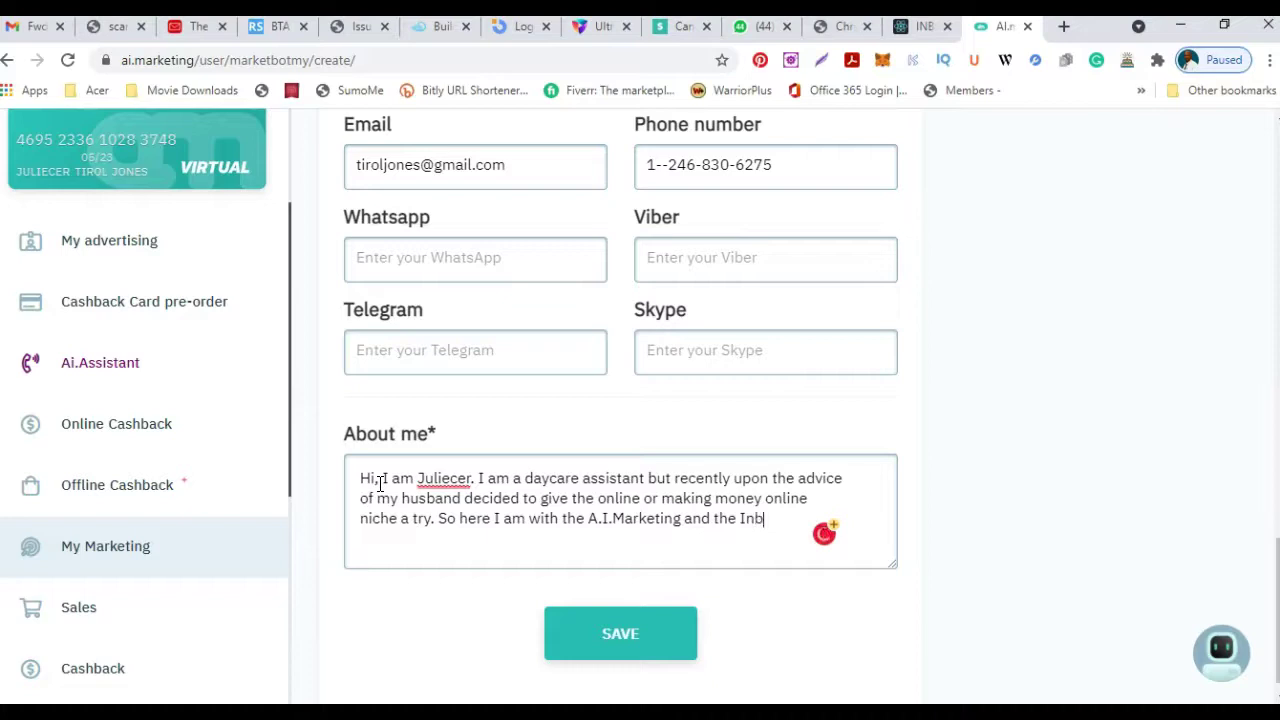
type(".Network")
type(" pr")
type("ogram")
type(" and I am excited.")
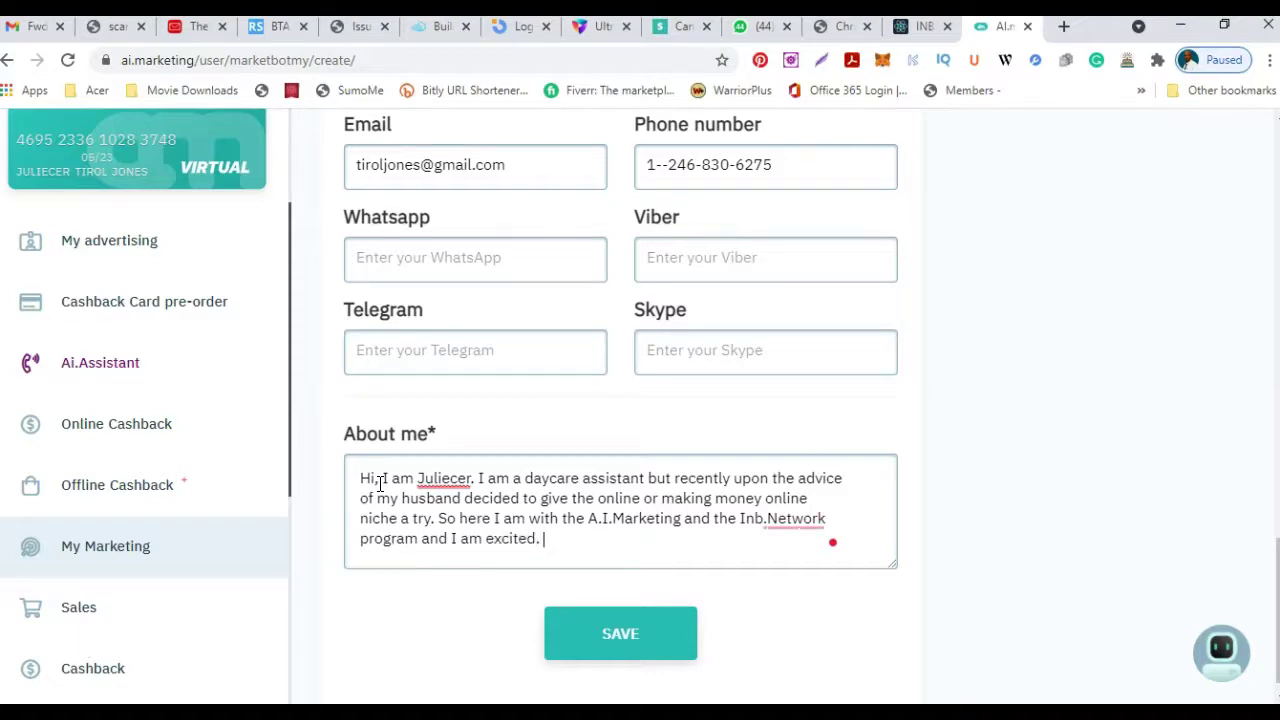
type("When you learn what this prog")
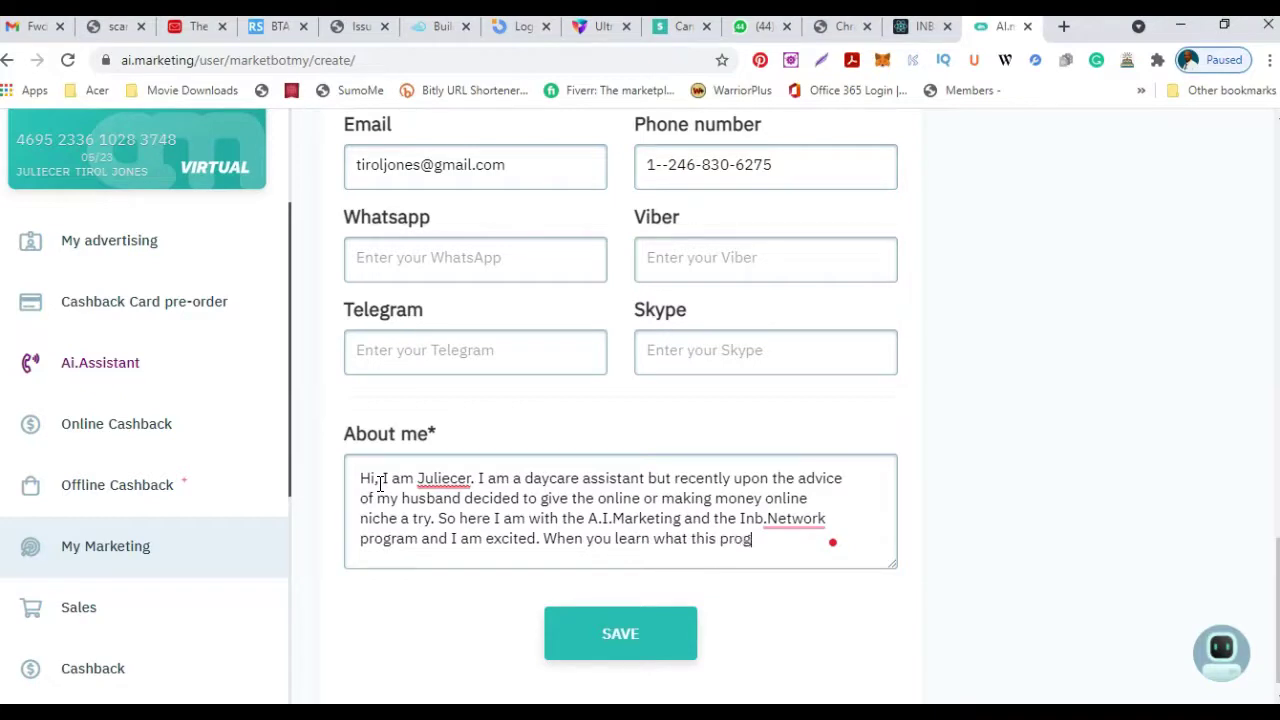
type("am has to offer you'll be excited as well.")
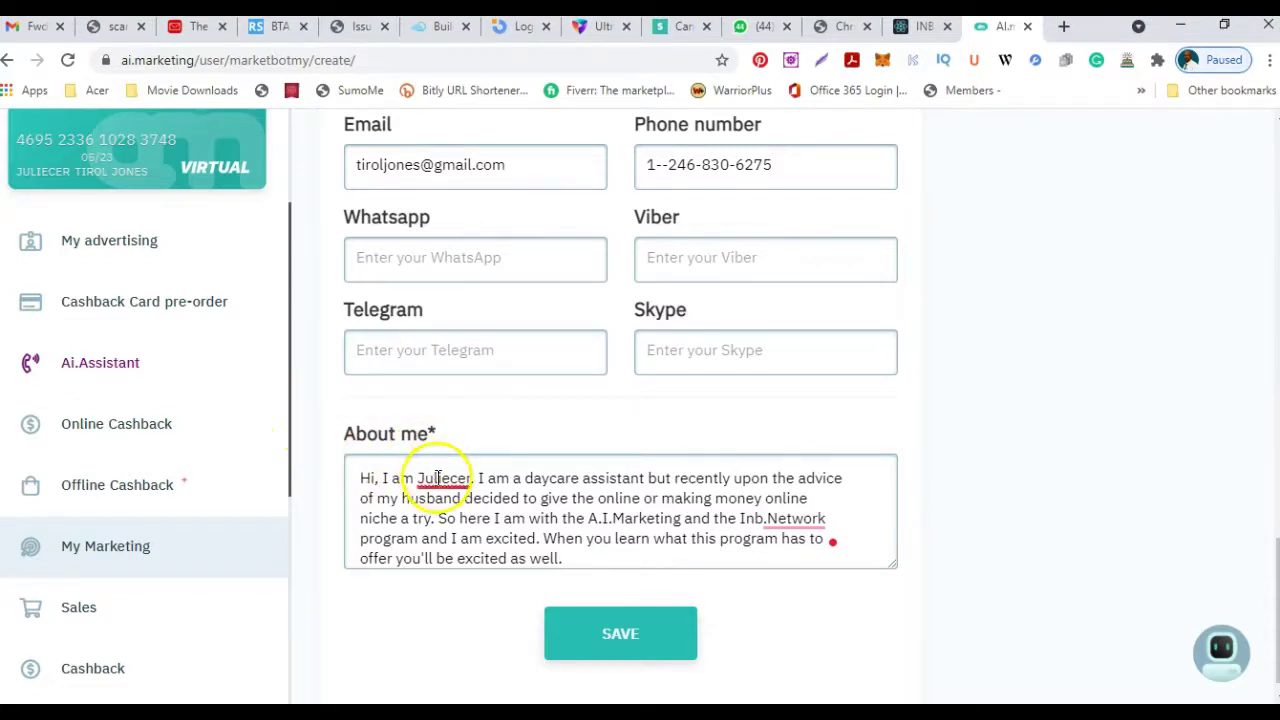
left_click(630, 636)
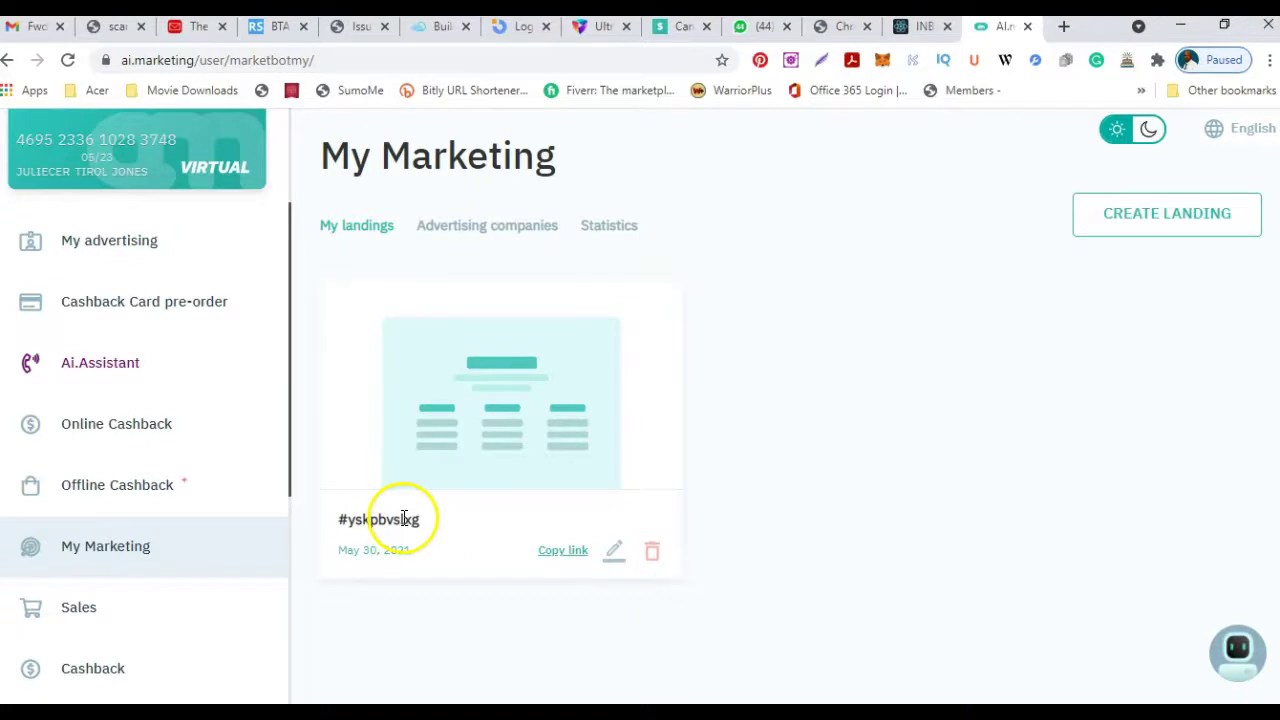
Copy the new landing page's link, go to My advertising and open a new browser tab.
left_click(558, 553)
left_click(558, 553)
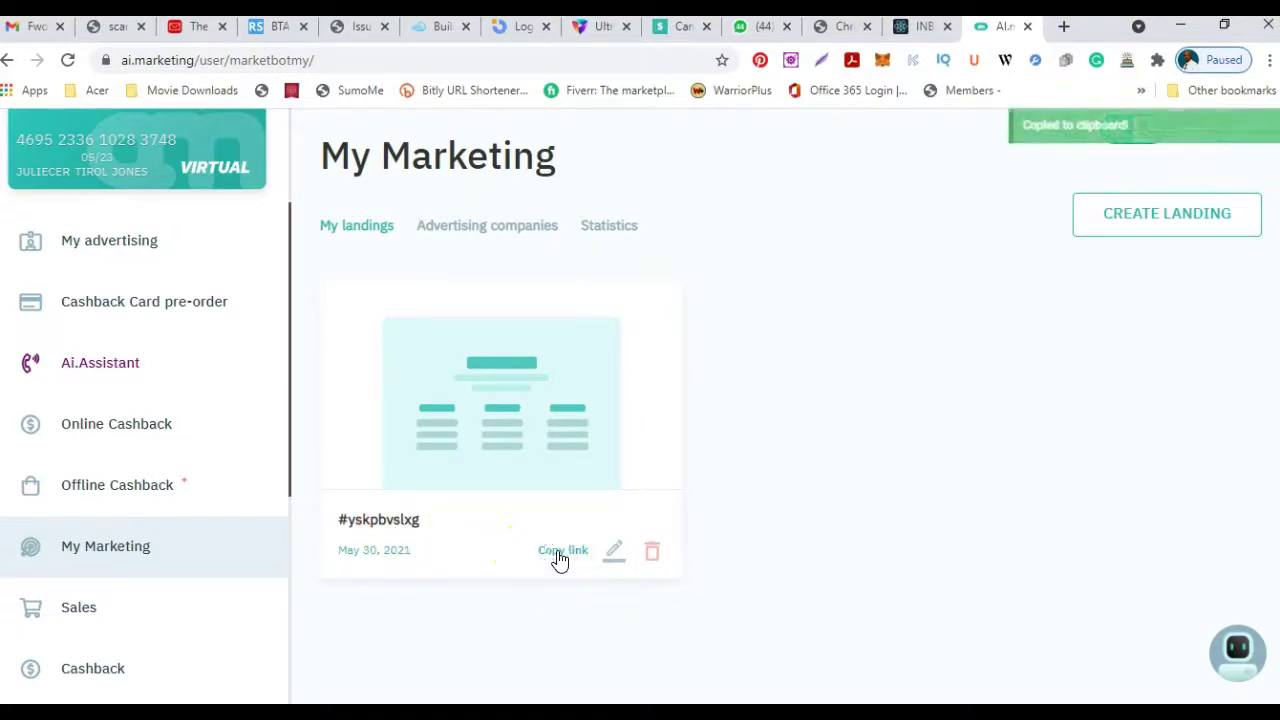
left_click(566, 548)
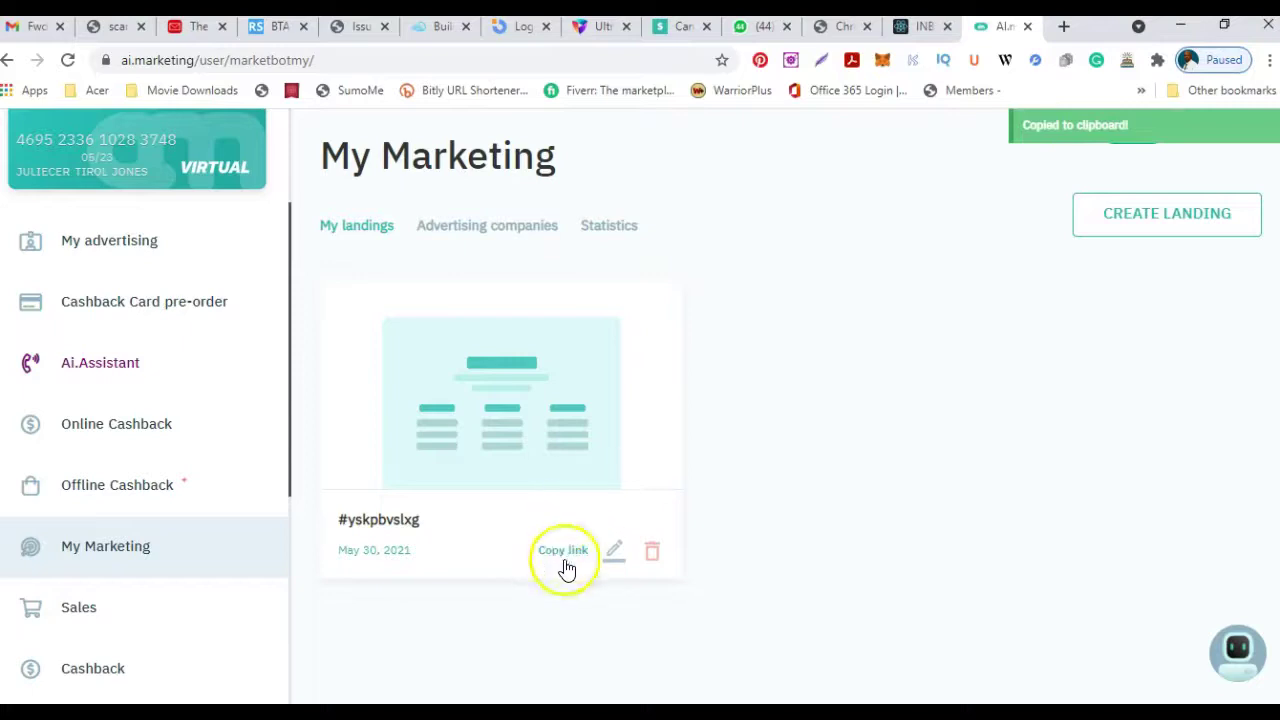
left_click(566, 552)
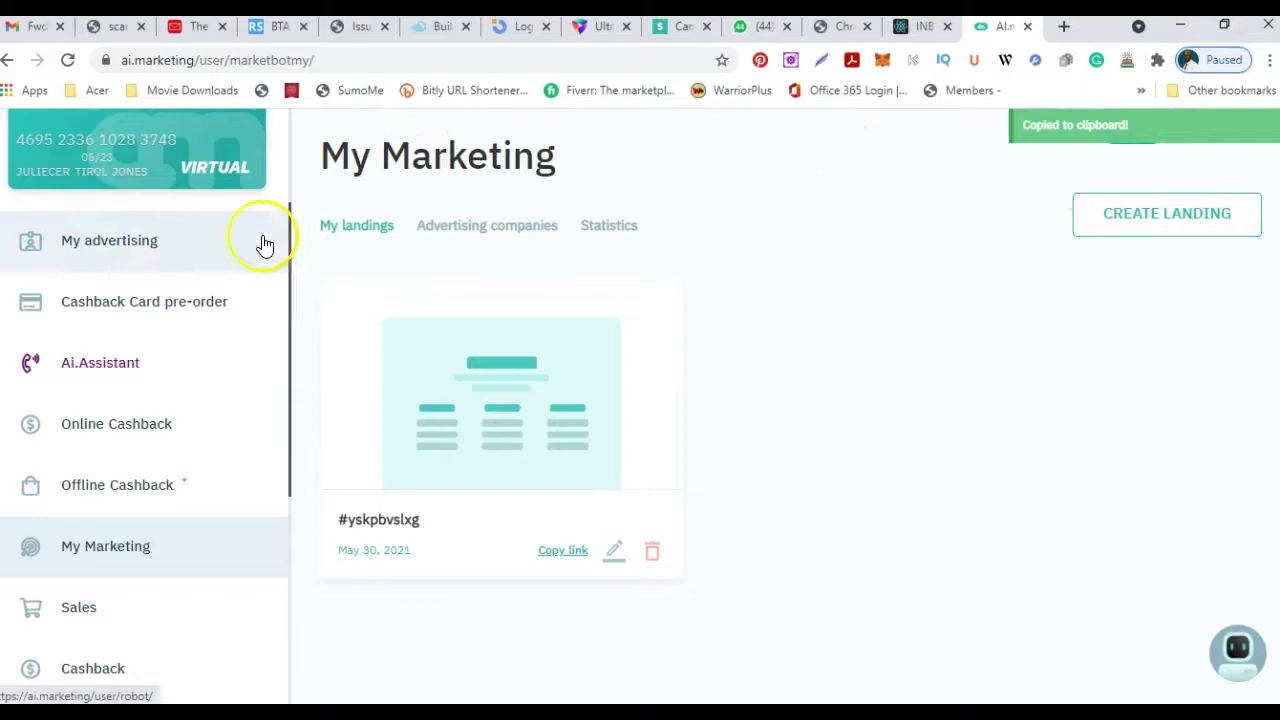
left_click(118, 245)
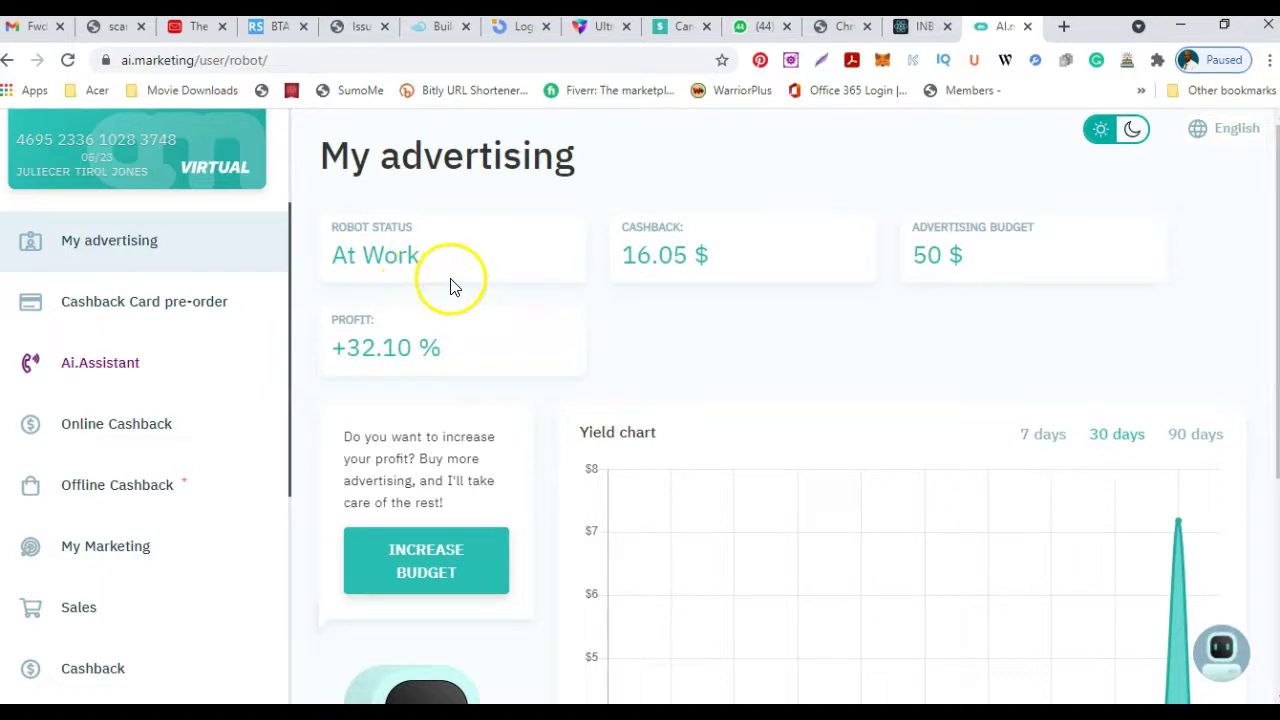
left_click(1064, 27)
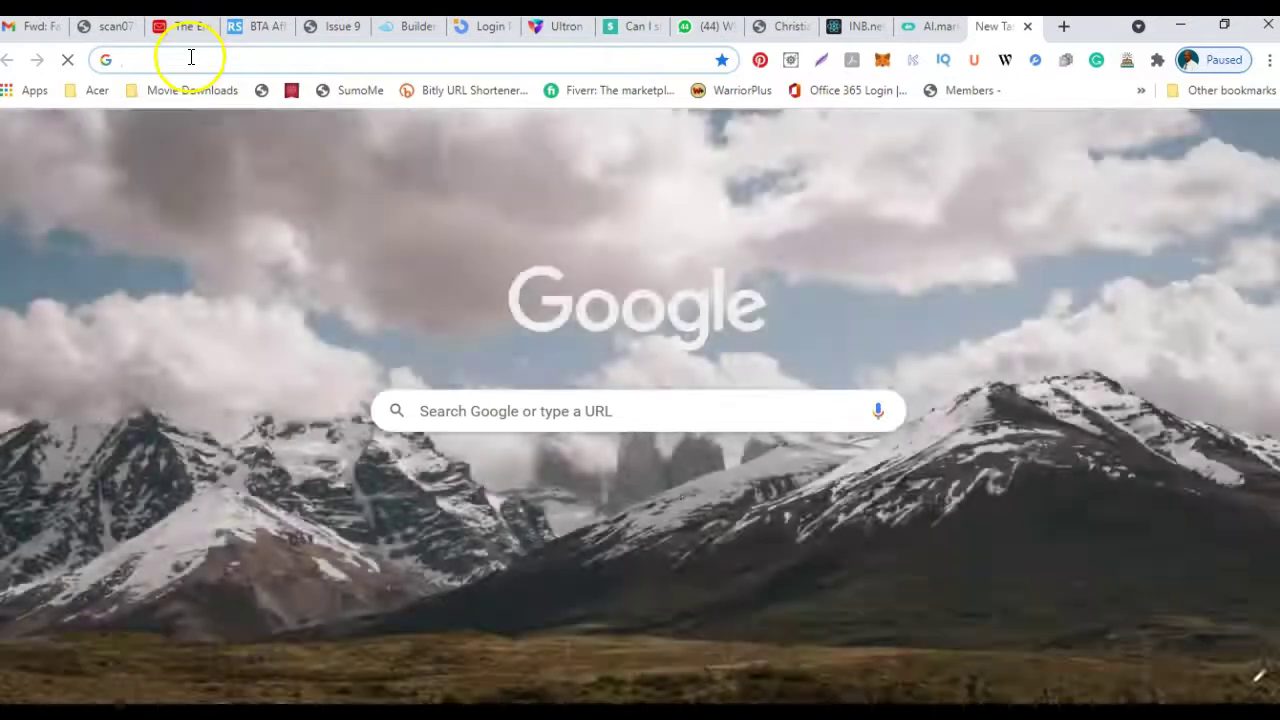
Paste the copied landing-page link into the new tab's address bar and load it.
right_click(190, 57)
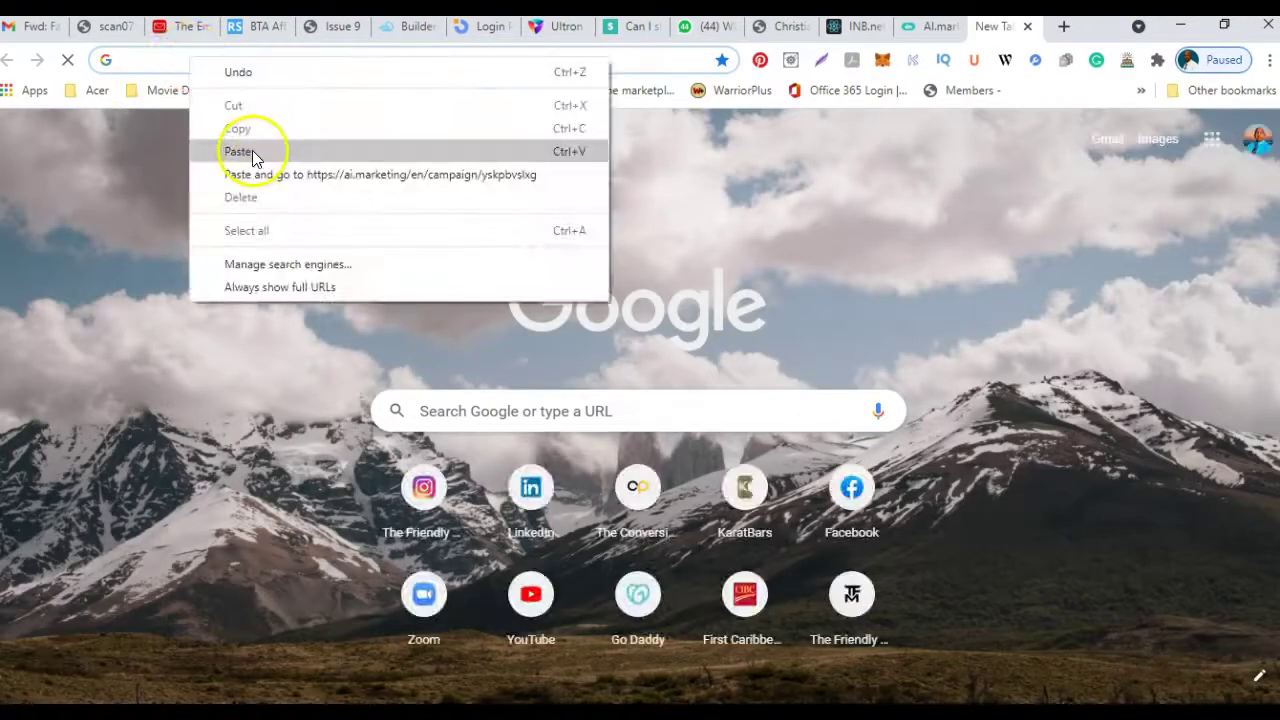
left_click(253, 153)
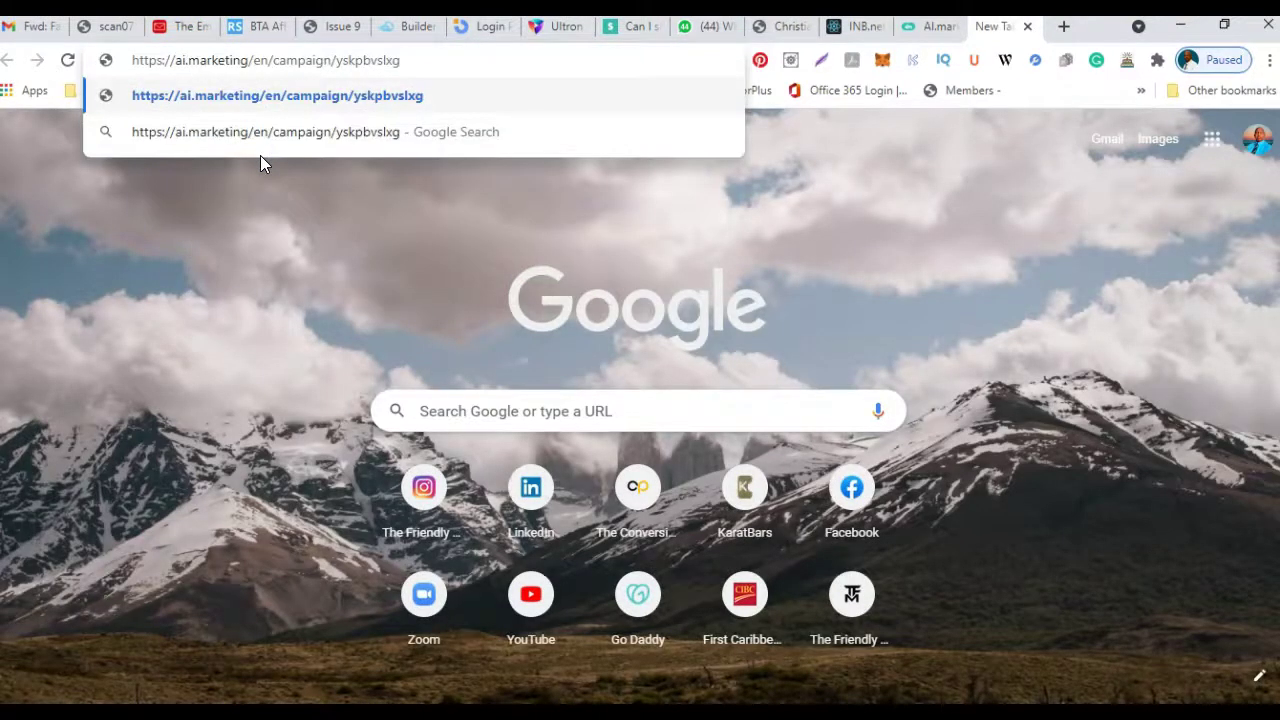
key("Return")
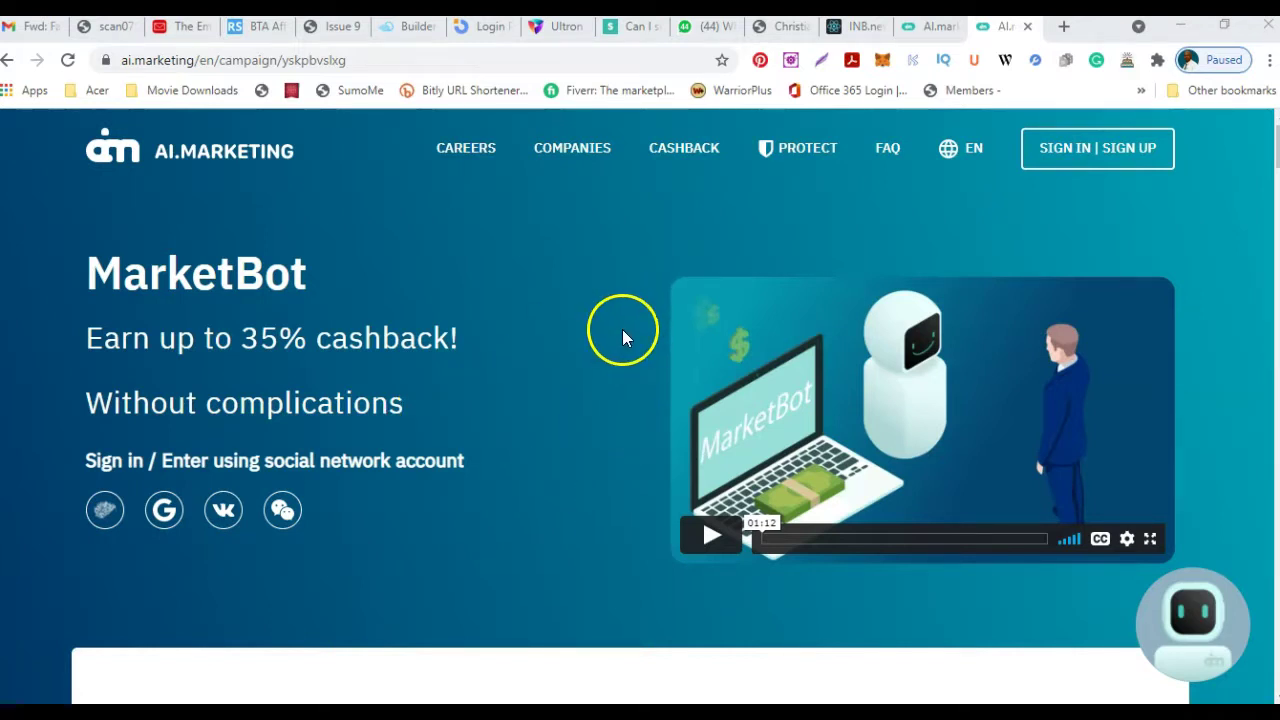
Scroll the published page past What is MarketBot? and Why one can trust AI? to the partner logos.
scroll(600, 346, "down", 3)
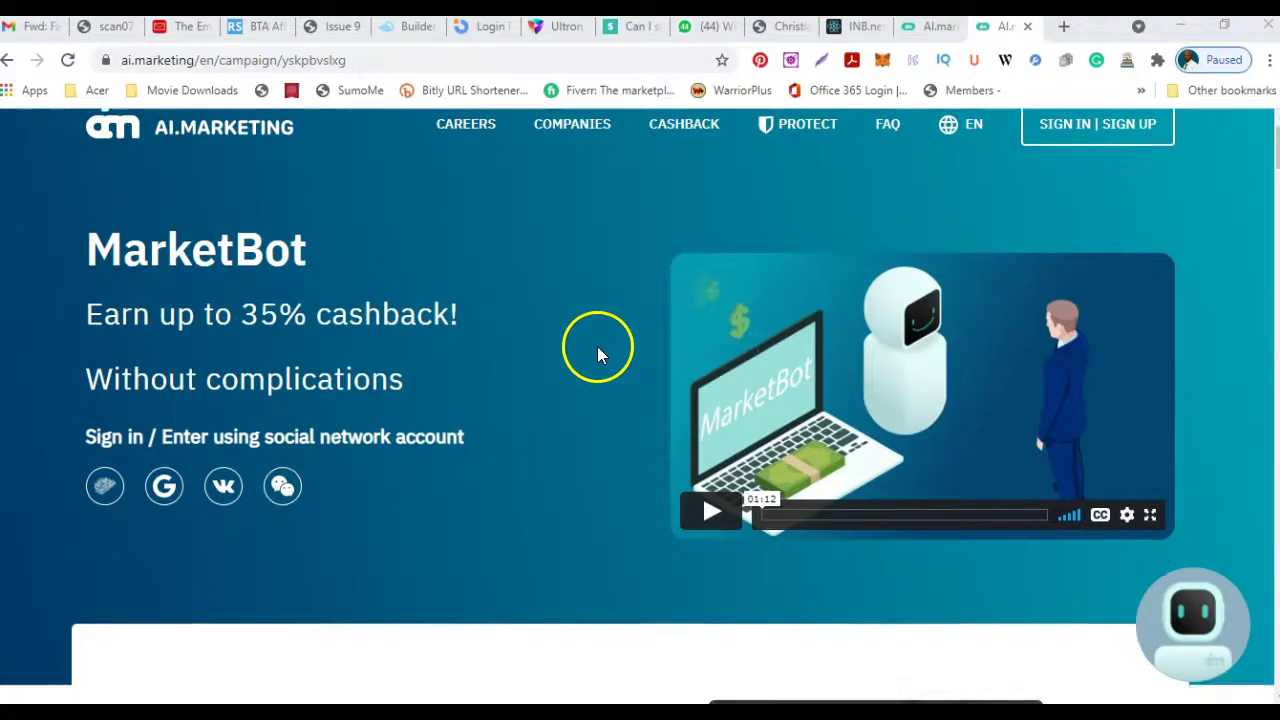
scroll(600, 352, "down", 3)
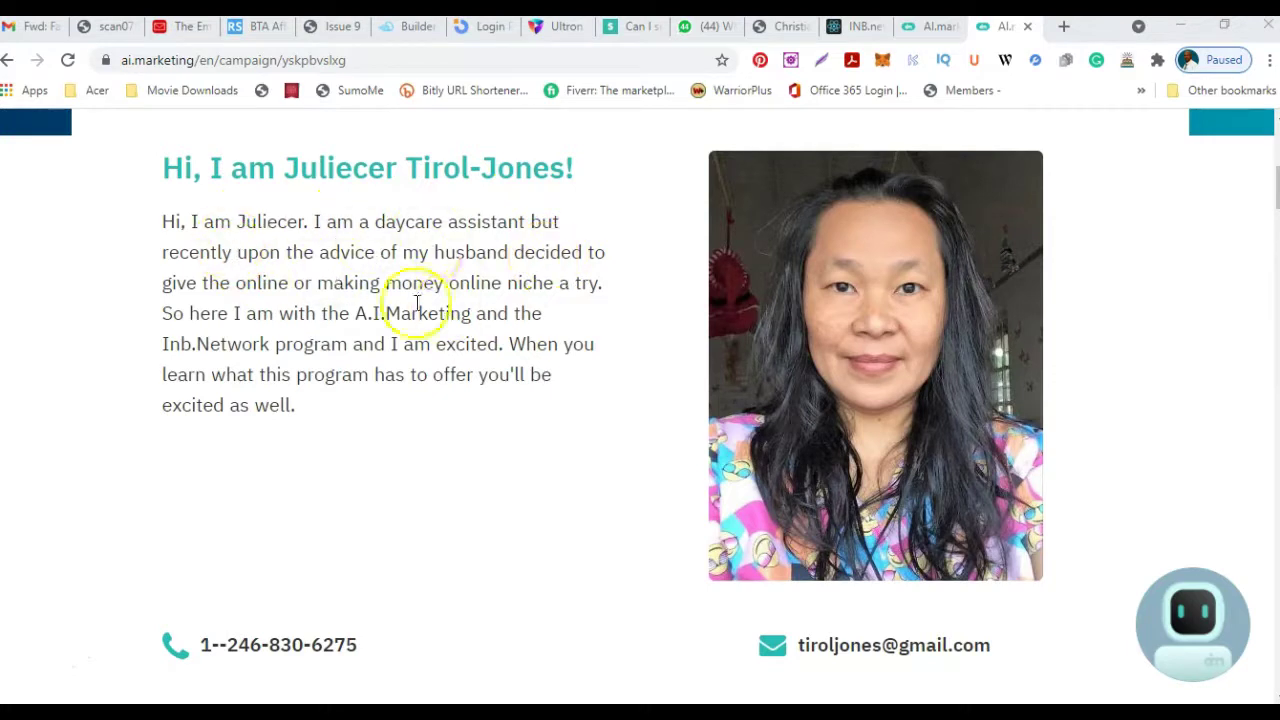
scroll(457, 296, "up", 1)
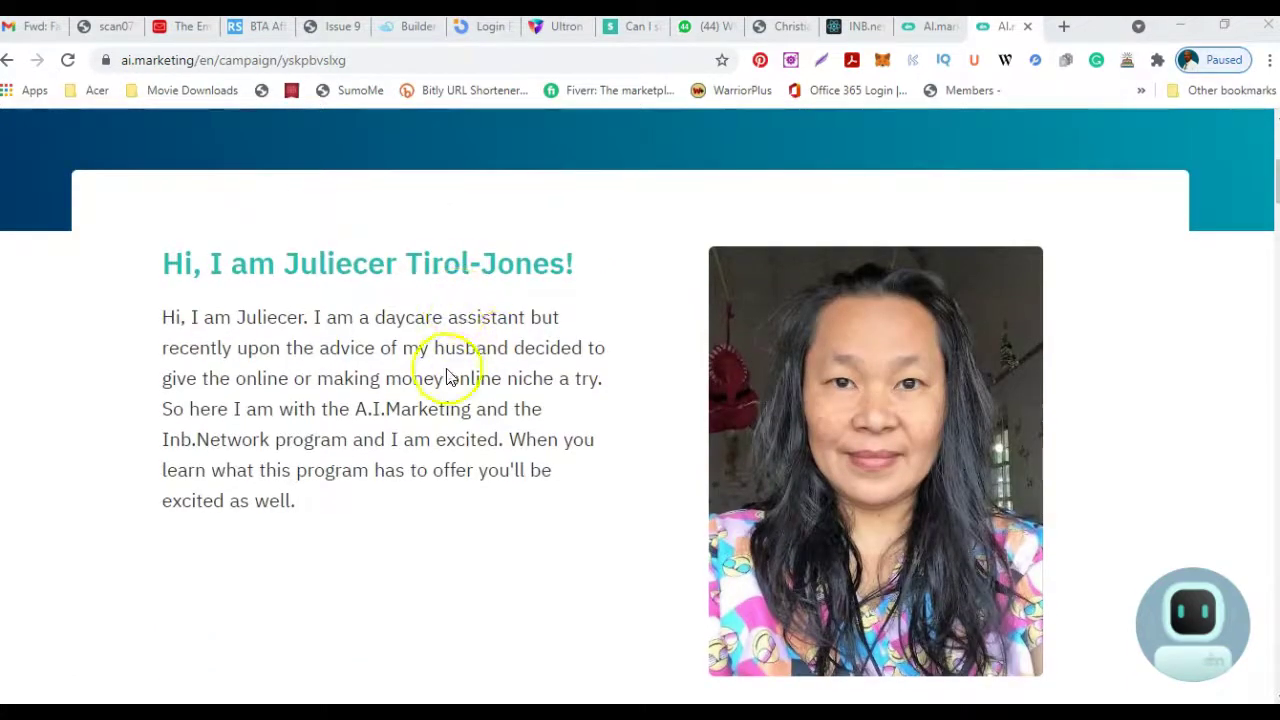
scroll(589, 416, "down", 3)
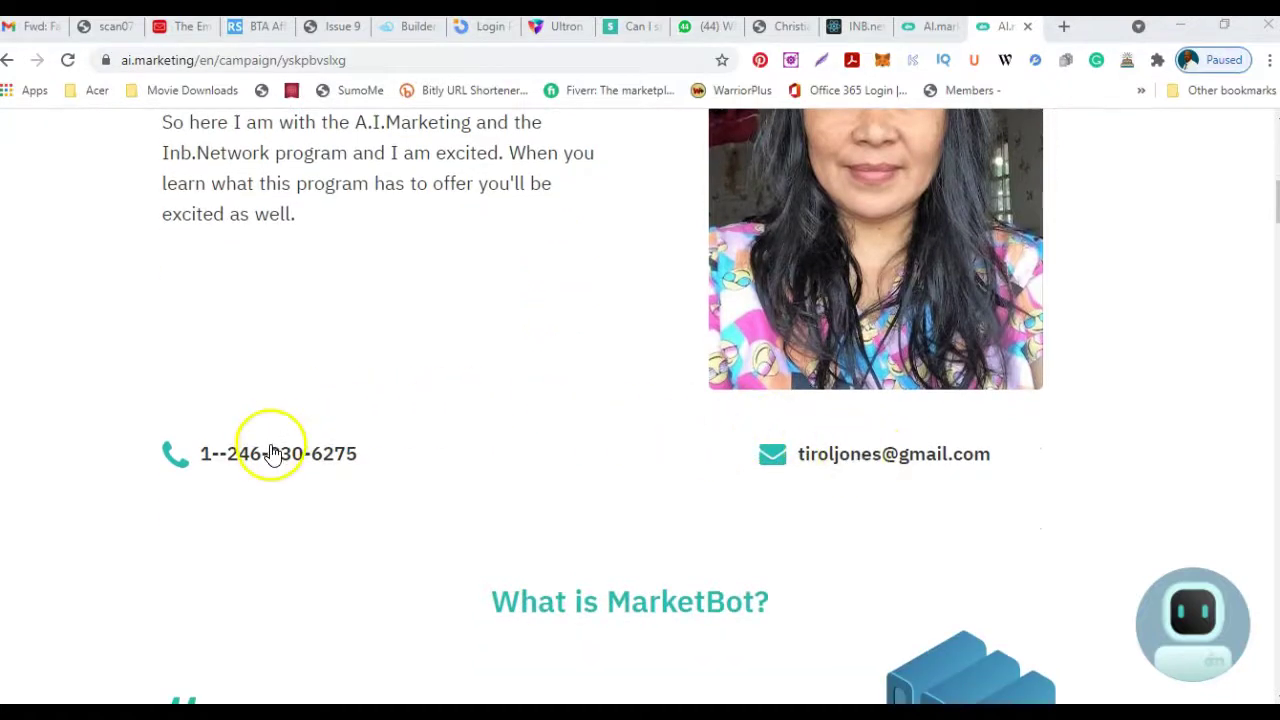
scroll(543, 363, "down", 3)
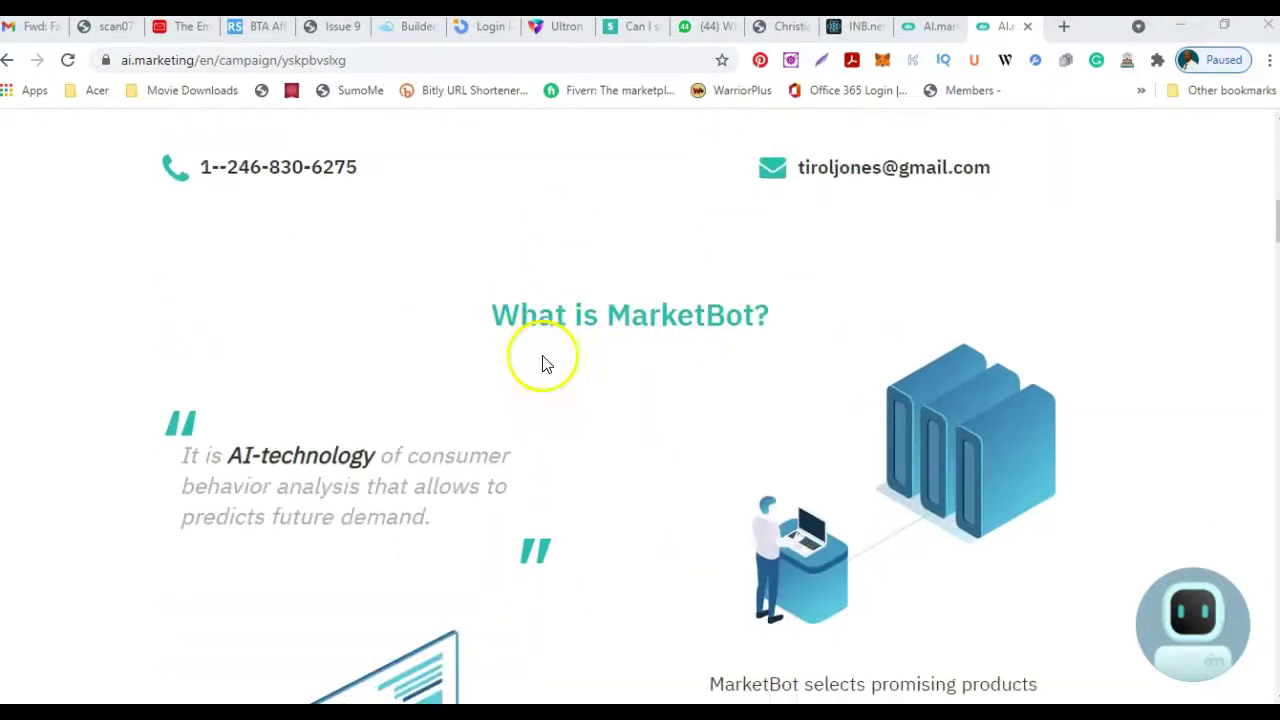
scroll(694, 330, "down", 1)
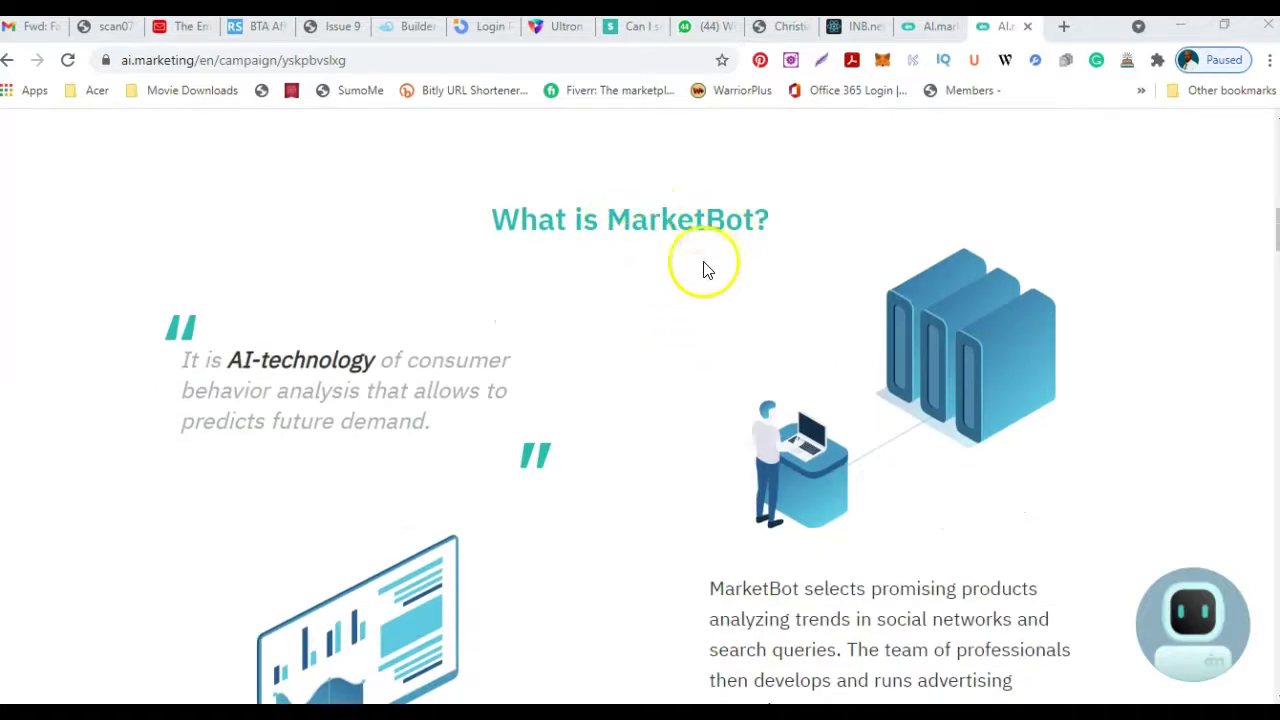
scroll(694, 297, "down", 2)
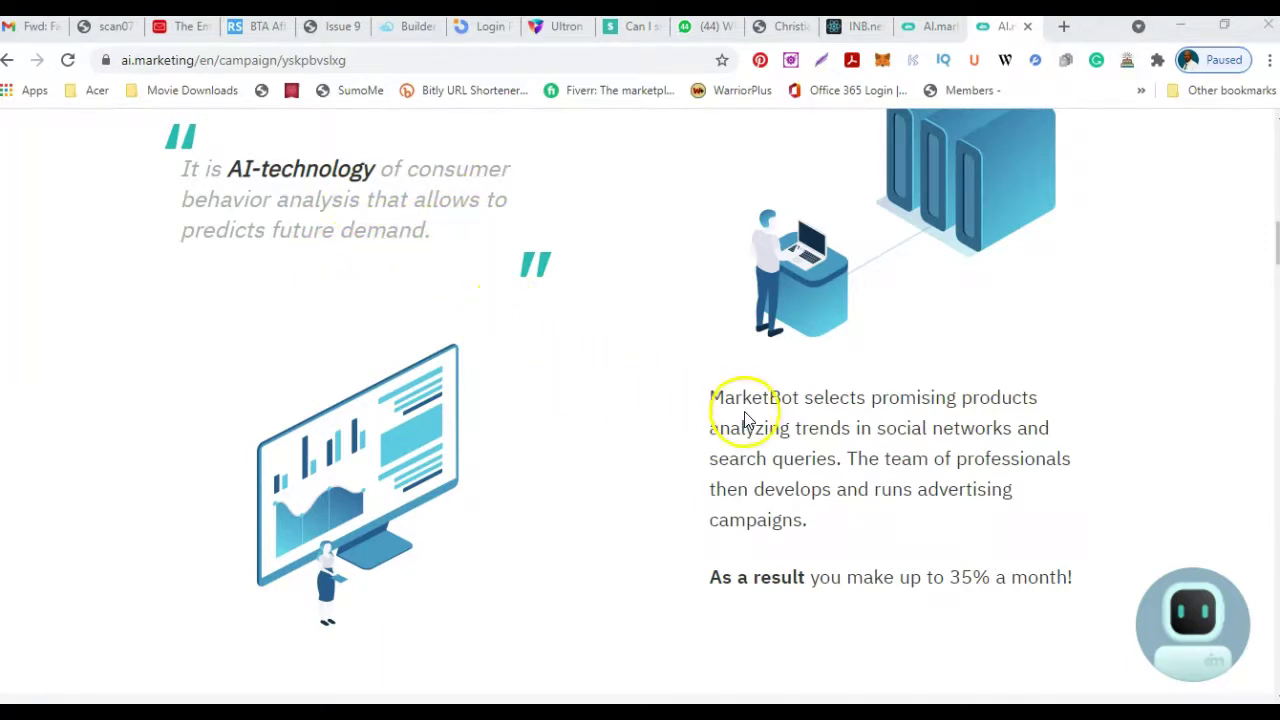
scroll(745, 412, "down", 3)
scroll(745, 412, "down", 2)
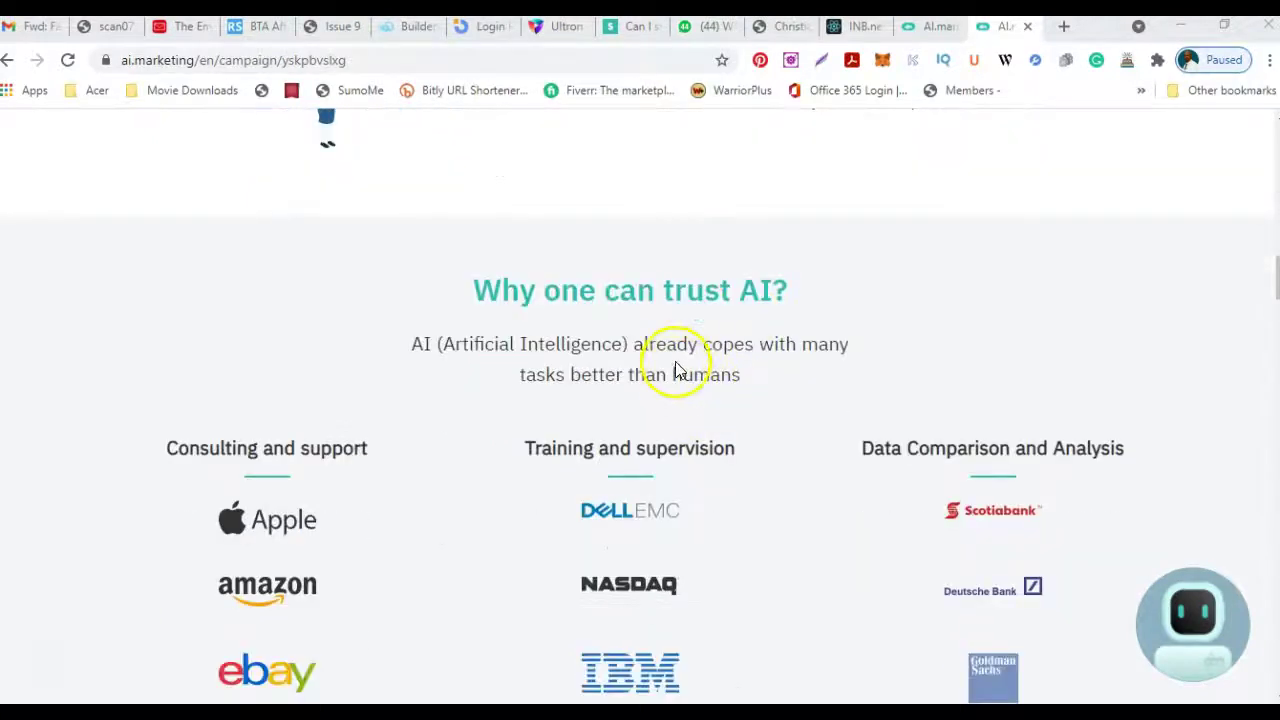
scroll(663, 366, "down", 2)
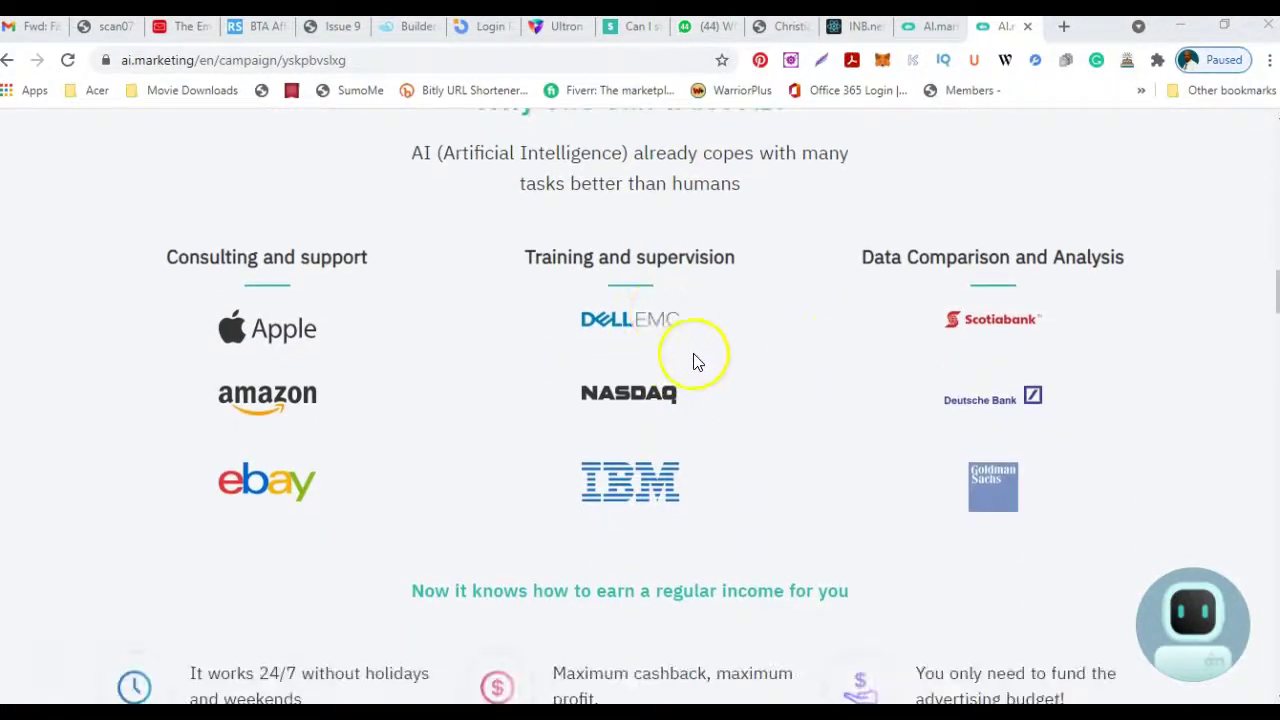
scroll(717, 357, "down", 2)
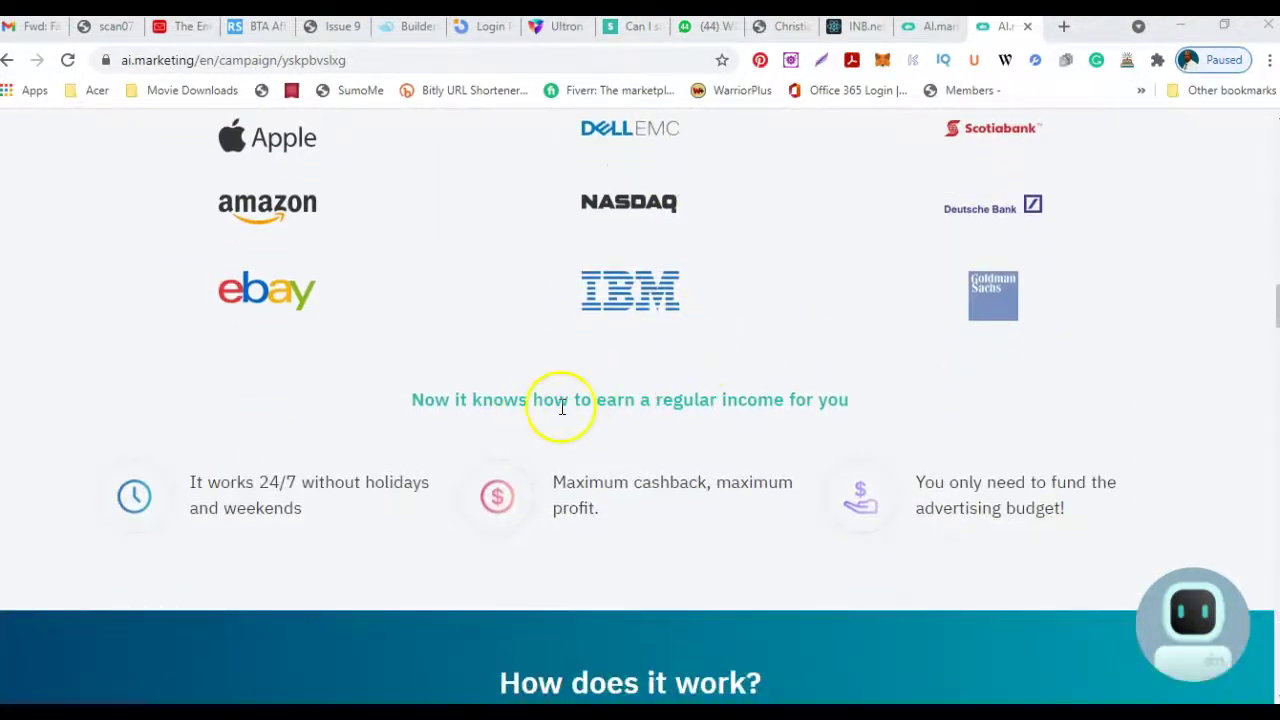
scroll(634, 394, "down", 2)
scroll(643, 408, "down", 1)
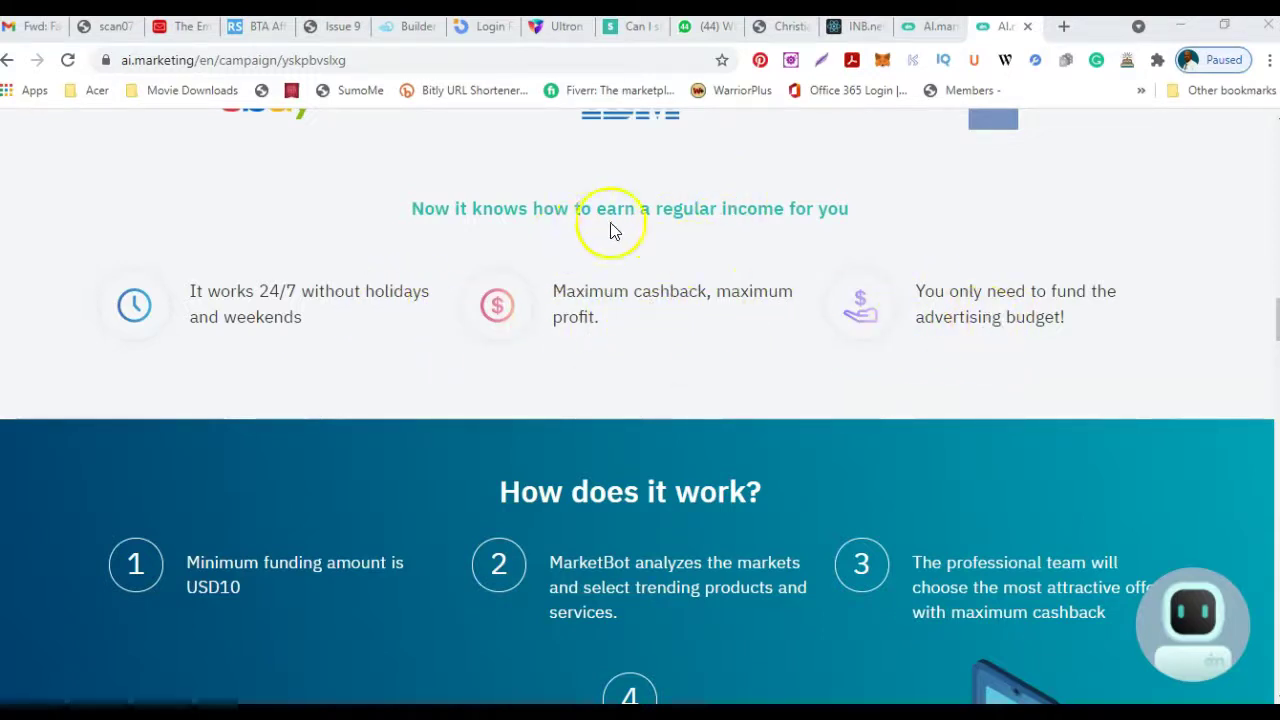
Scroll through How does it work?, the affiliate steps and USD50 Gift Certificate to Tutorial videos.
scroll(742, 335, "down", 4)
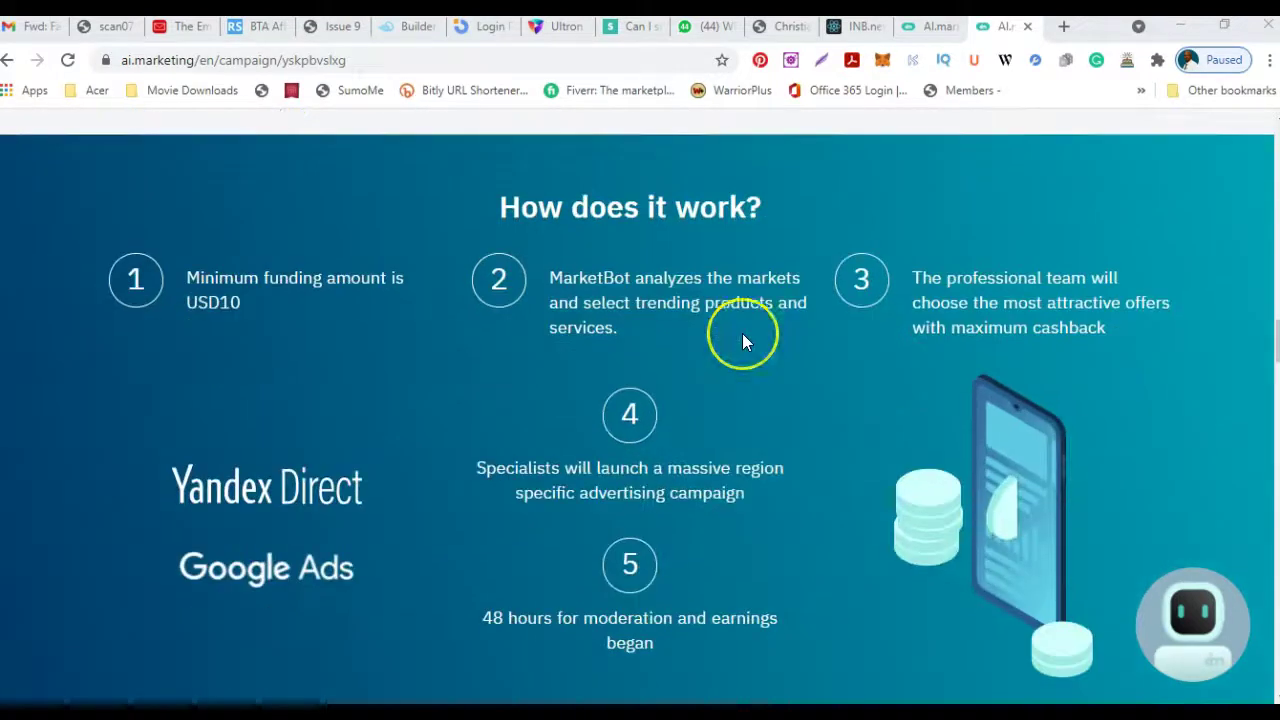
scroll(742, 340, "down", 5)
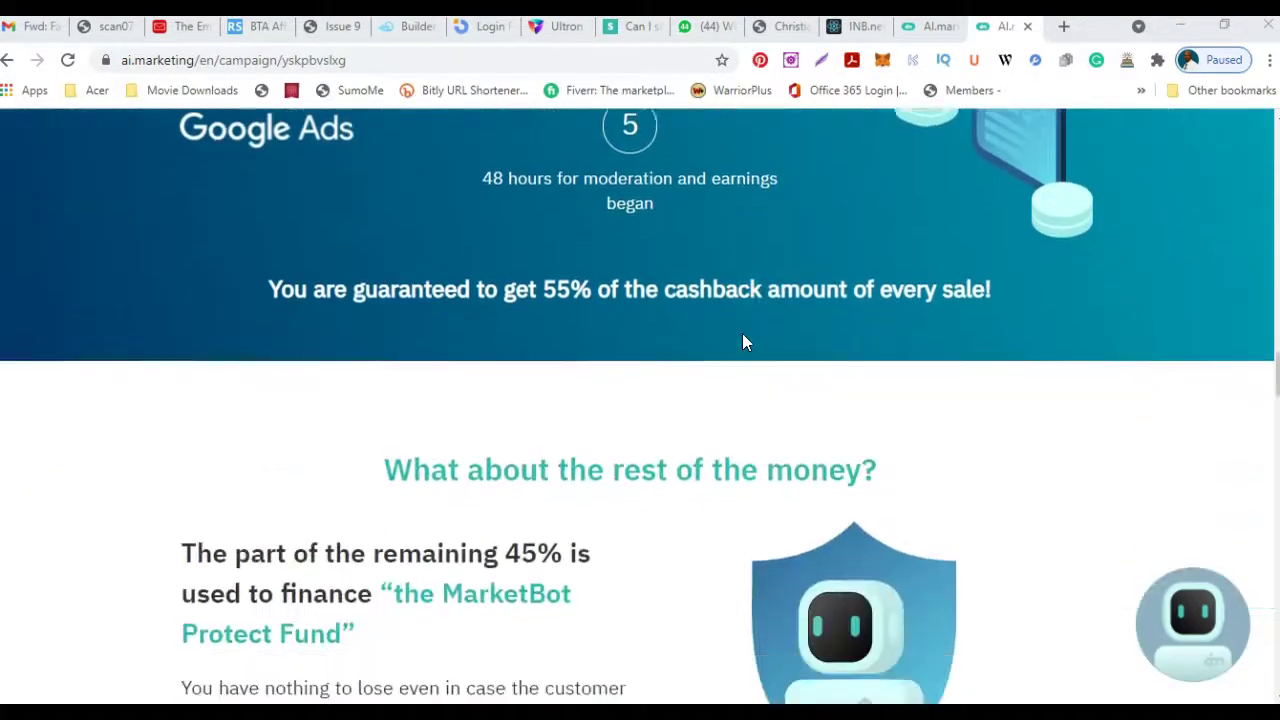
scroll(742, 340, "down", 4)
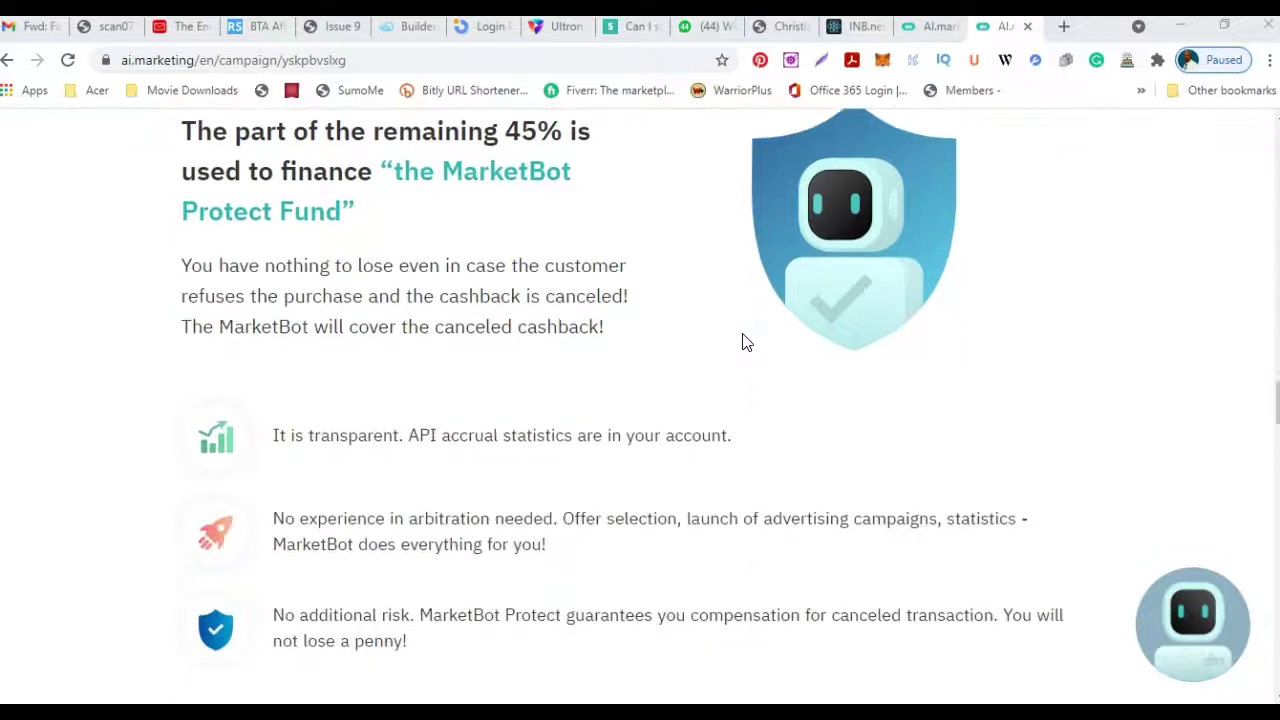
scroll(742, 342, "down", 6)
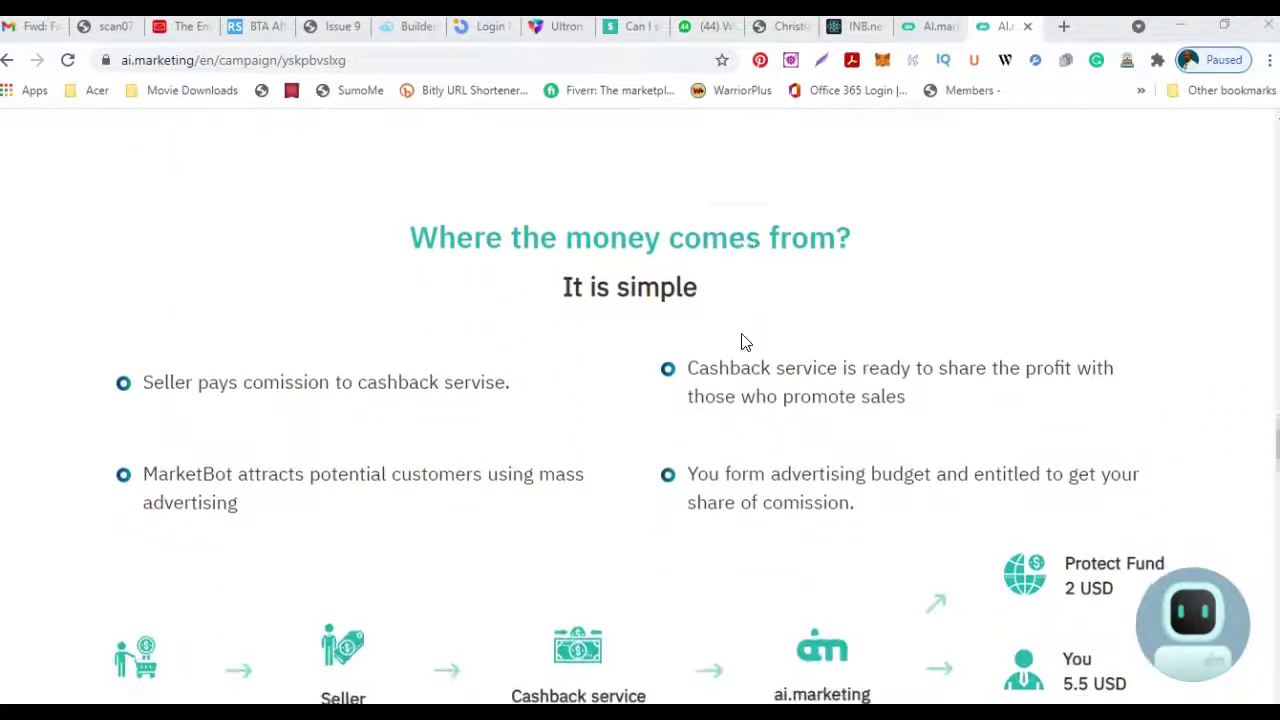
scroll(742, 342, "down", 4)
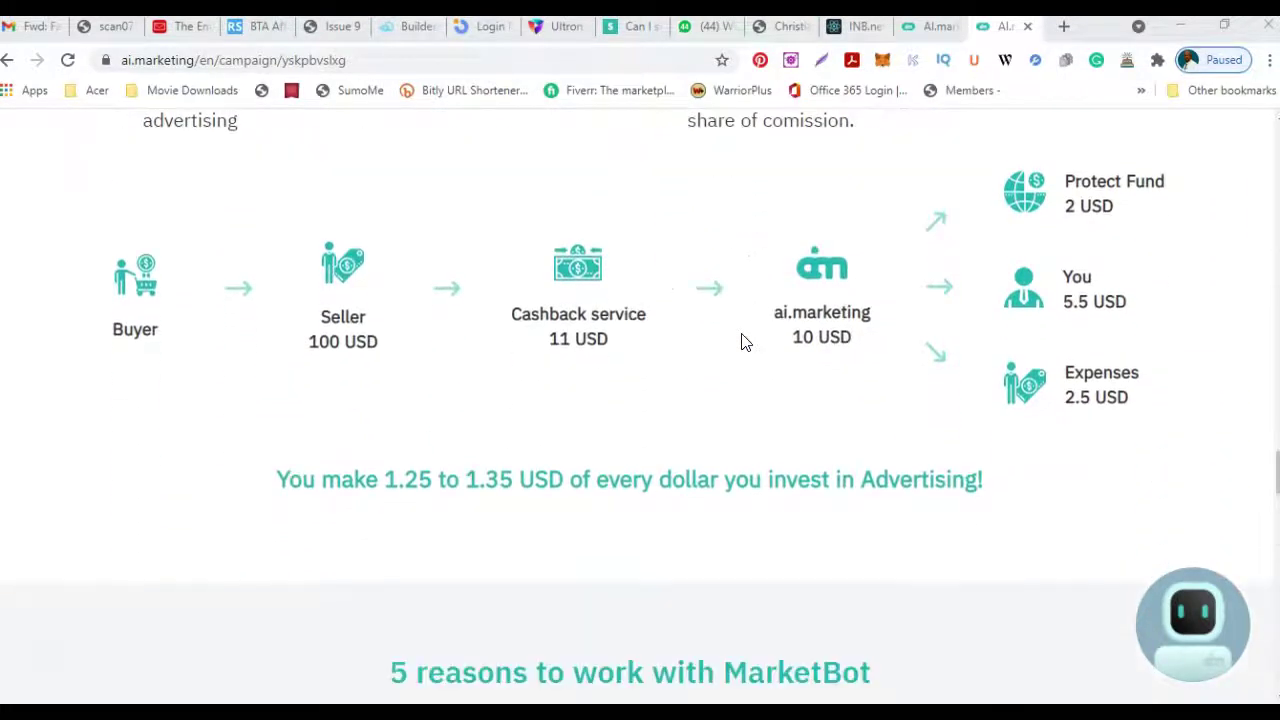
scroll(742, 342, "down", 5)
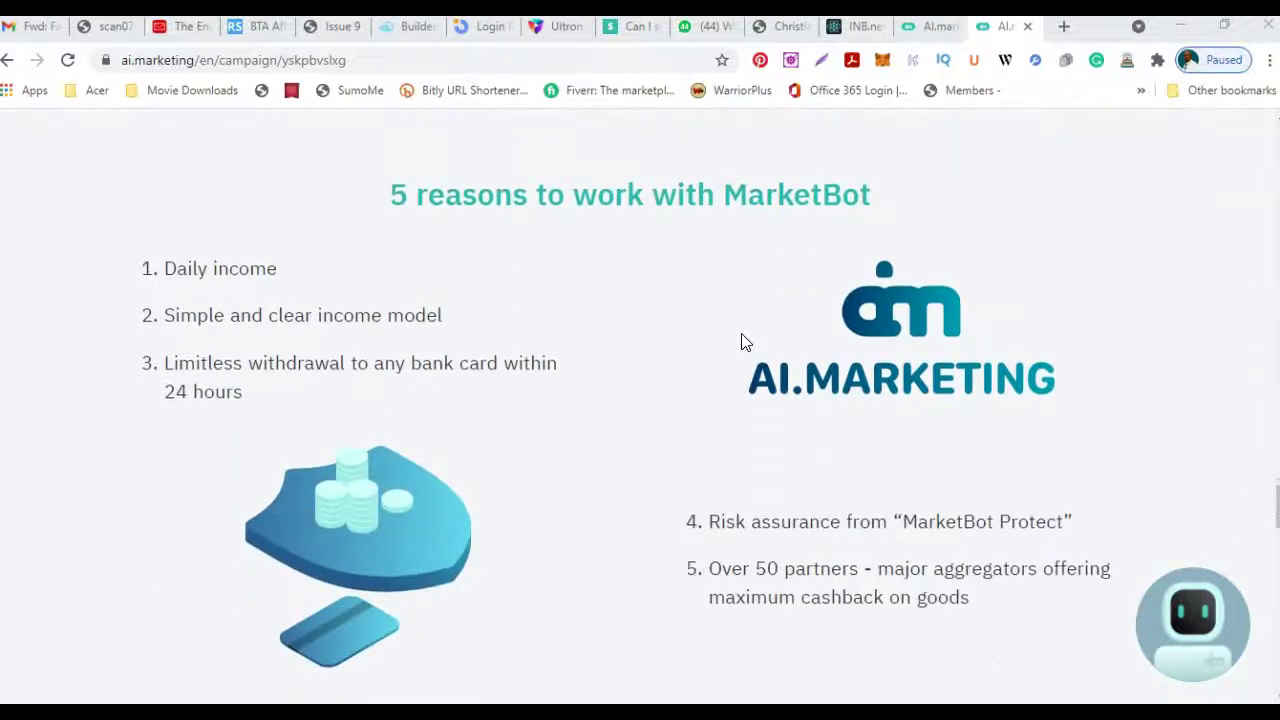
scroll(745, 342, "down", 1)
scroll(742, 342, "down", 5)
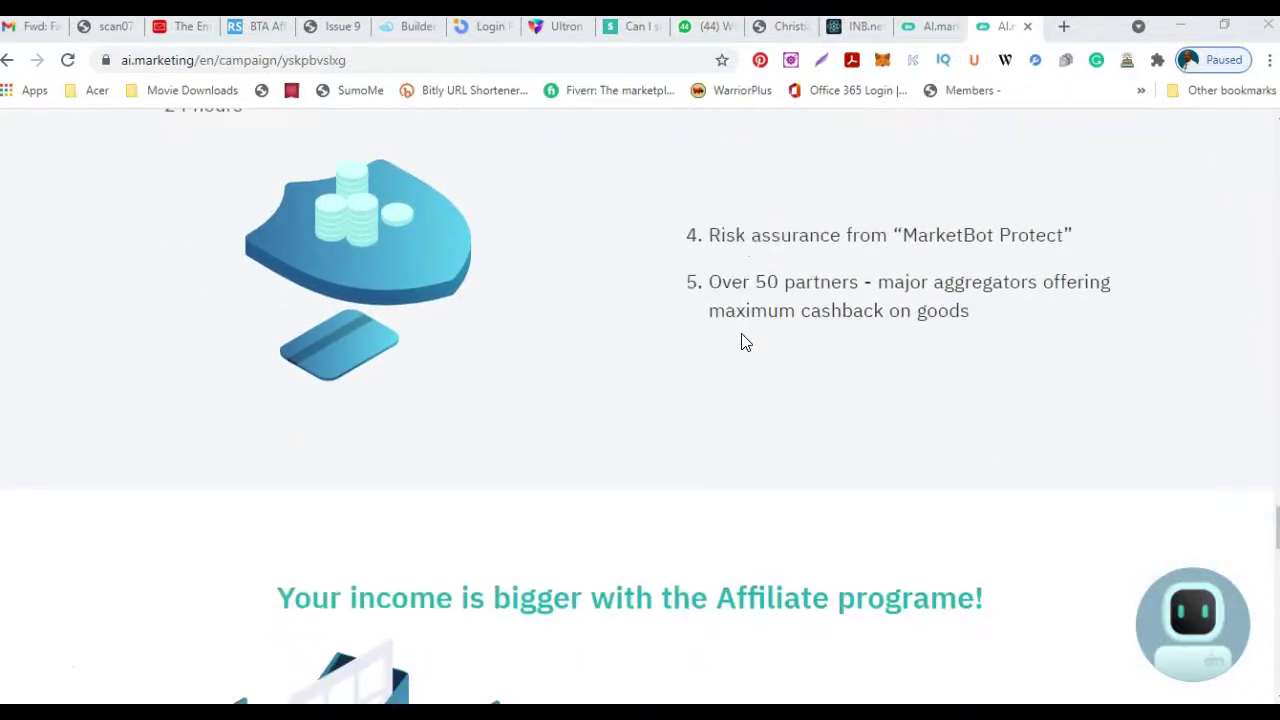
scroll(742, 342, "down", 1)
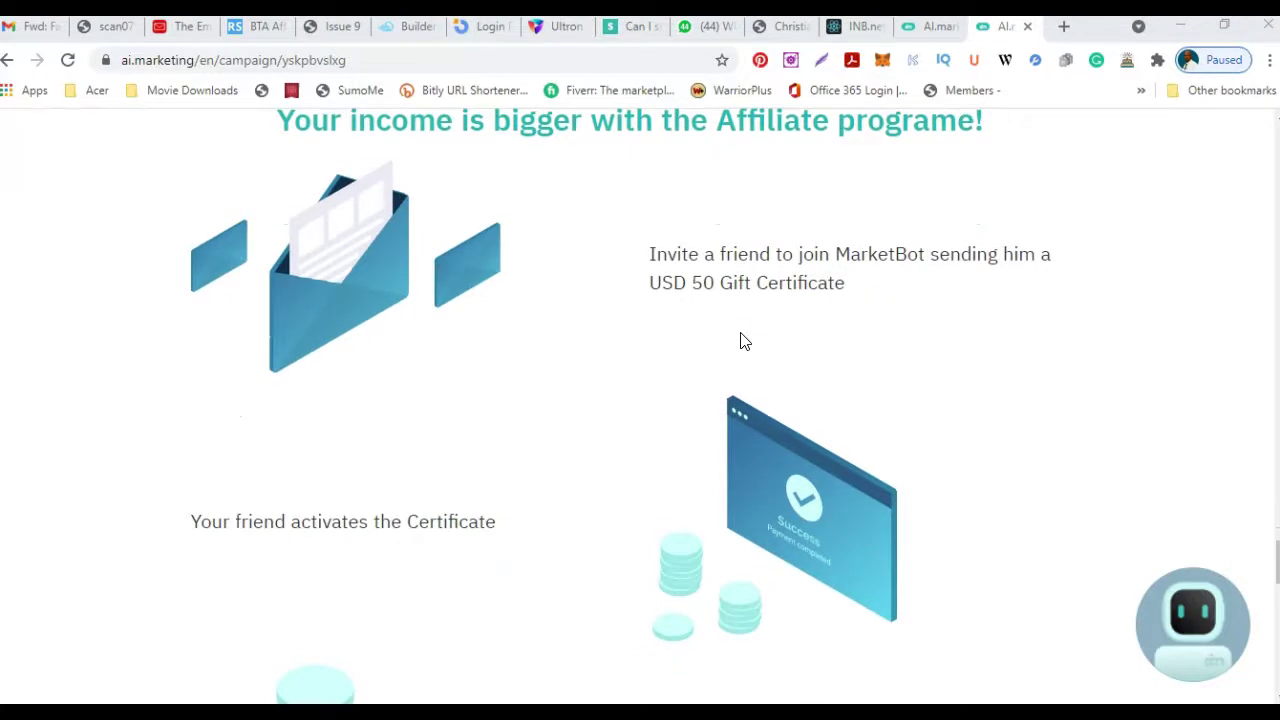
scroll(742, 340, "down", 1)
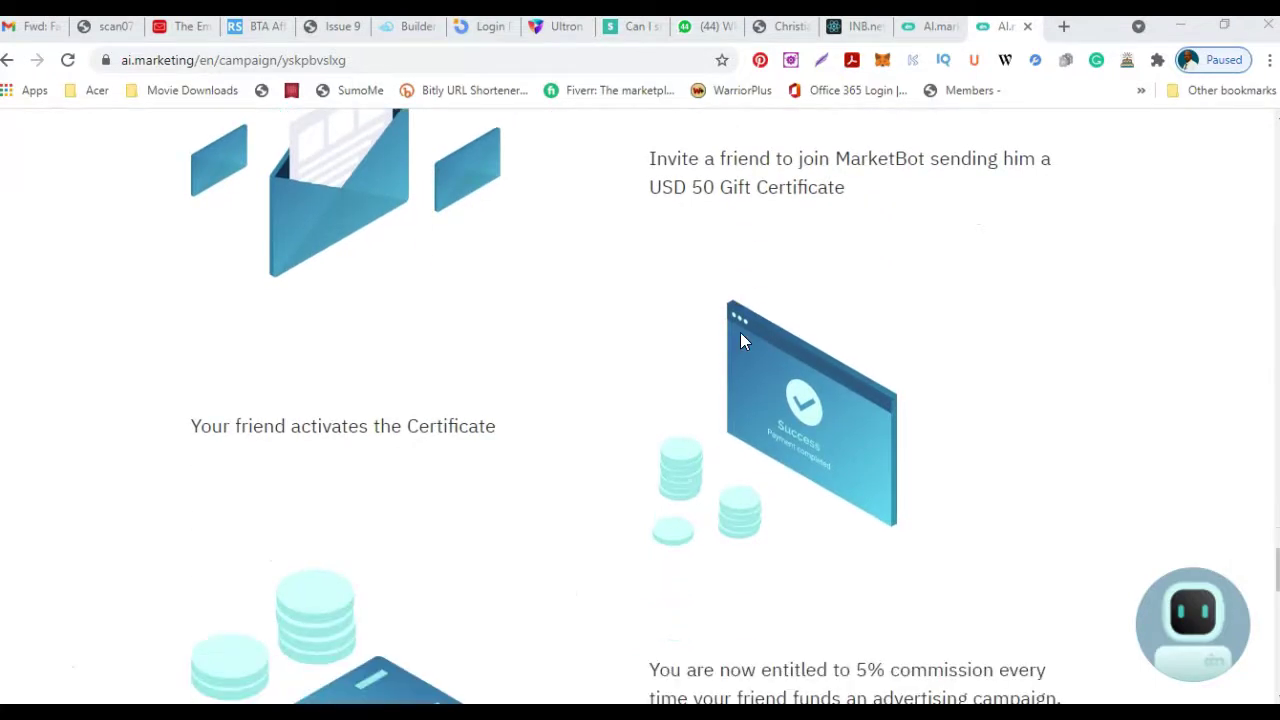
scroll(742, 340, "down", 2)
scroll(740, 340, "down", 4)
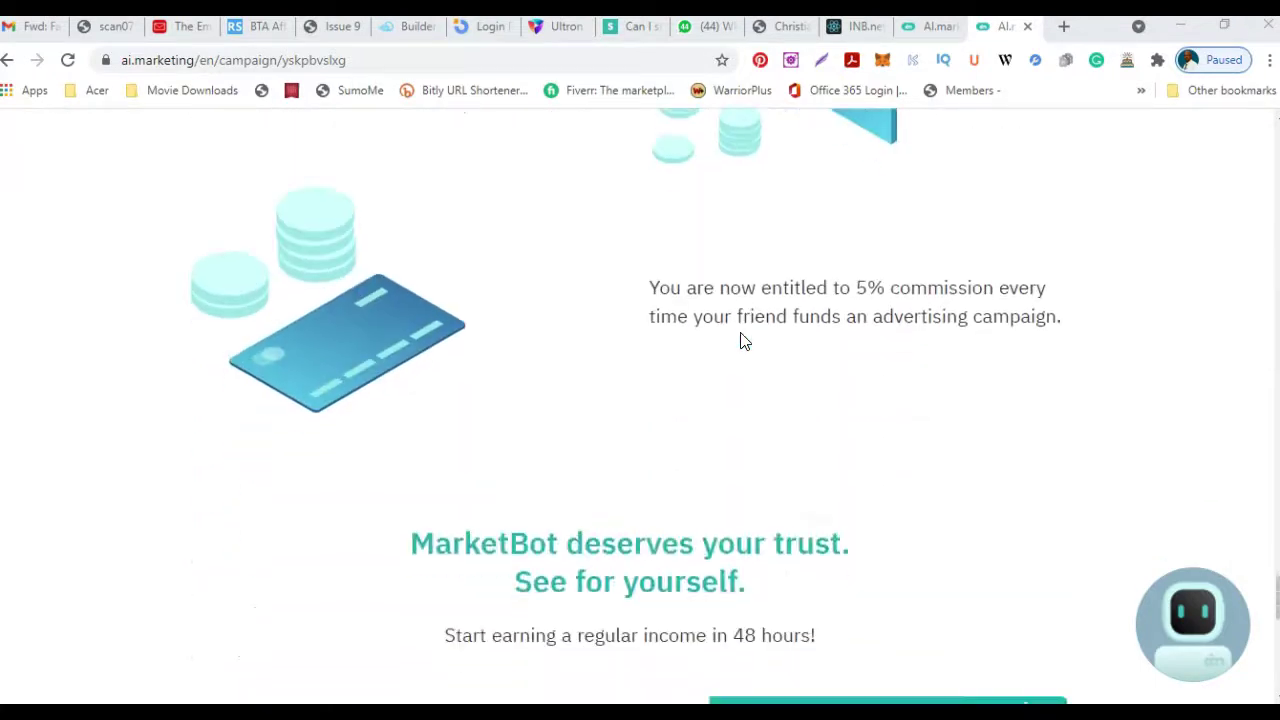
scroll(740, 340, "down", 4)
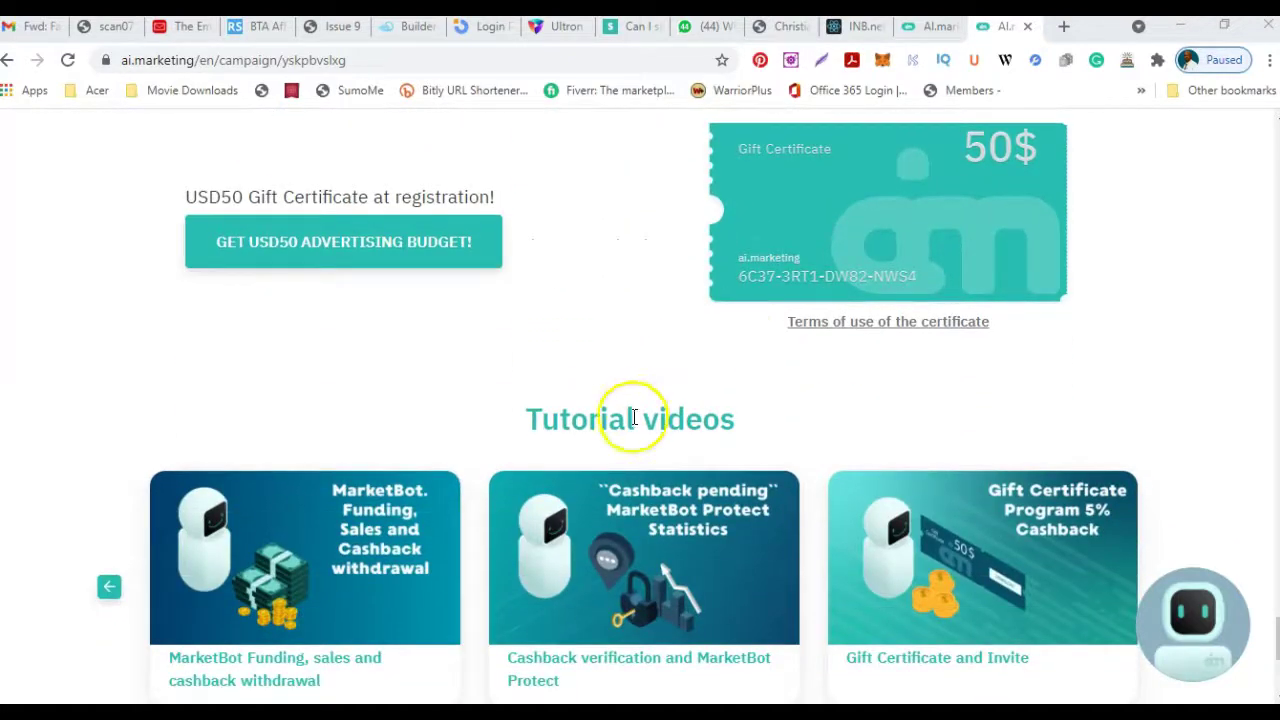
scroll(617, 487, "down", 1)
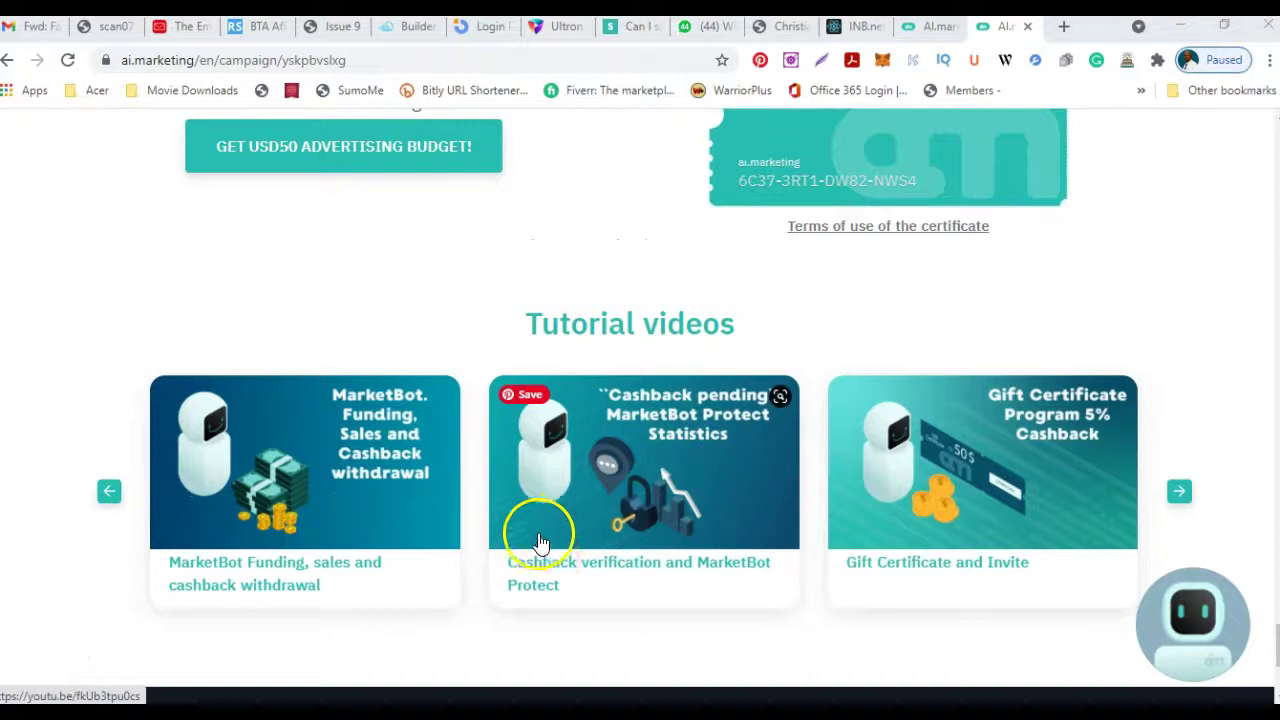
scroll(540, 542, "down", 2)
scroll(617, 459, "up", 15)
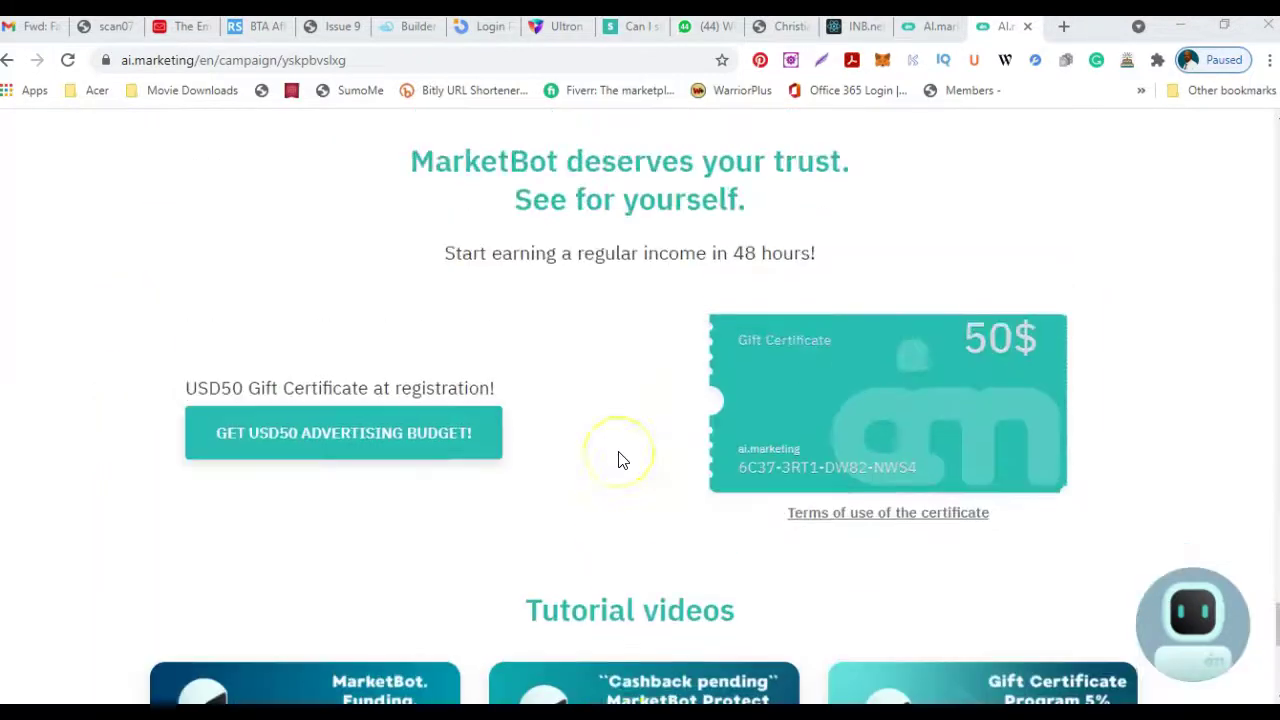
Scroll to the top of the landing page to show the 'Earn up to 35% cashback' hero video and the owner's bio.
scroll(617, 459, "up", 10)
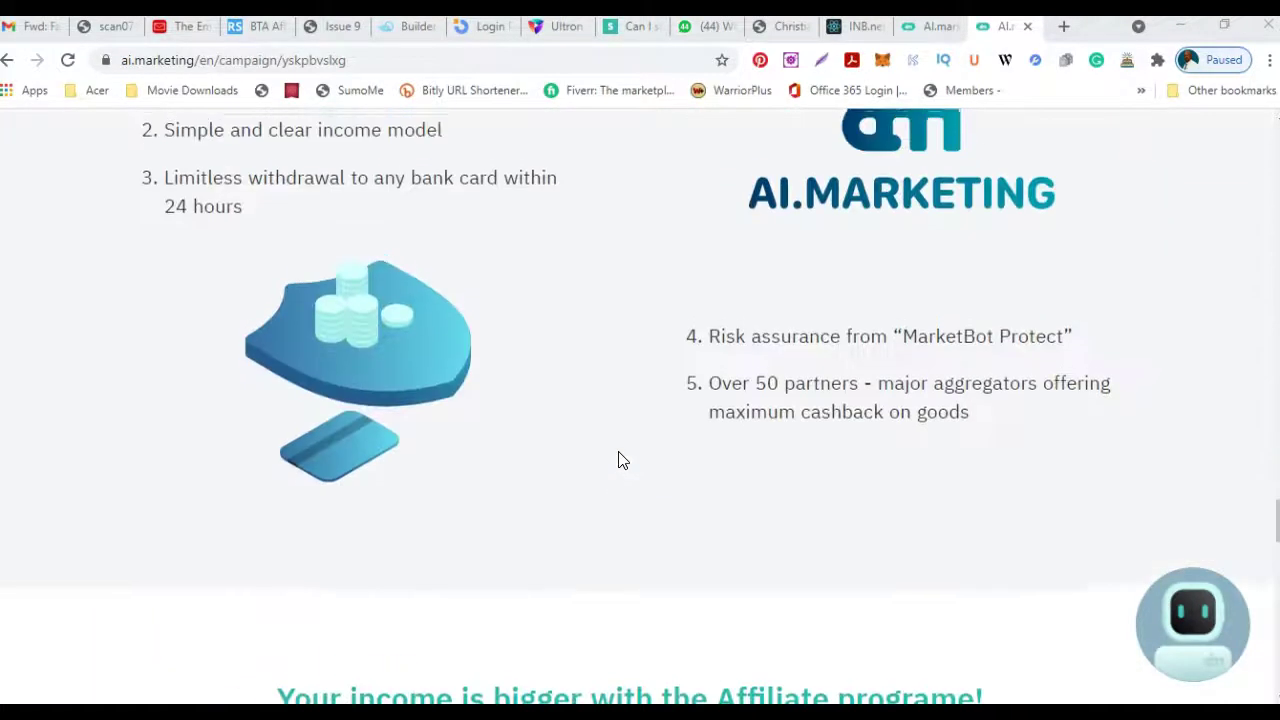
scroll(676, 491, "up", 3)
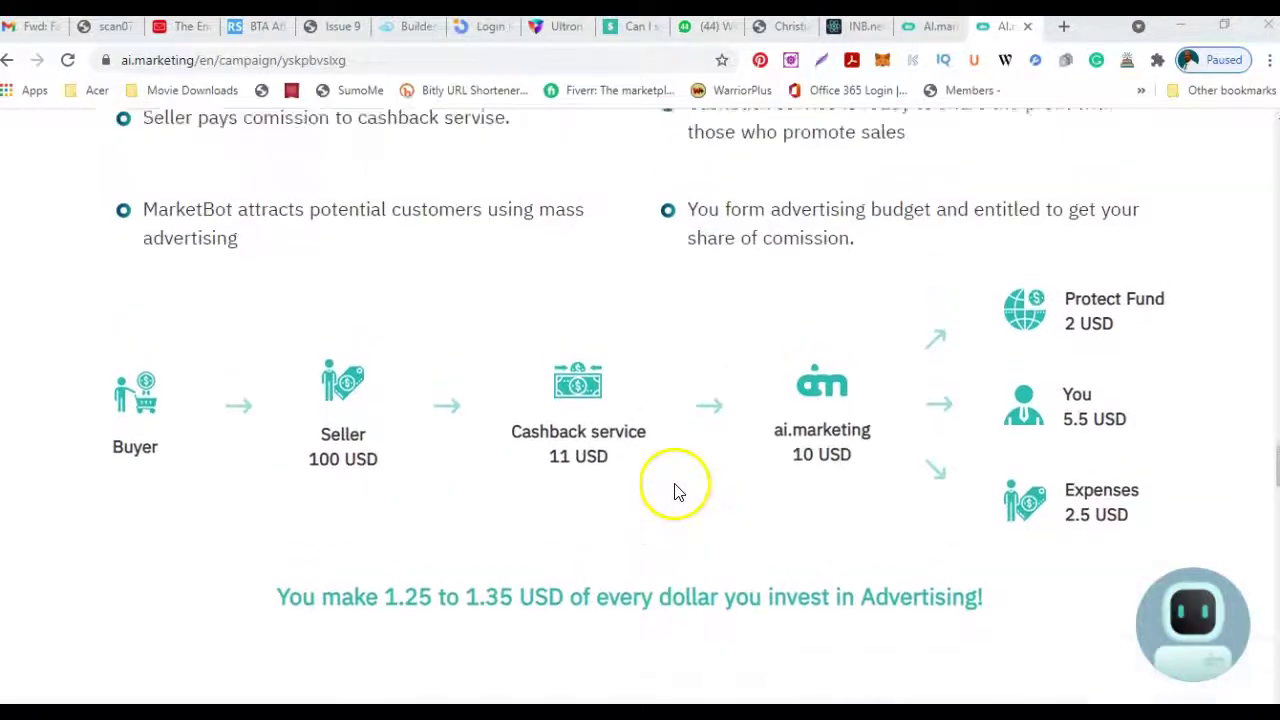
scroll(652, 484, "up", 5)
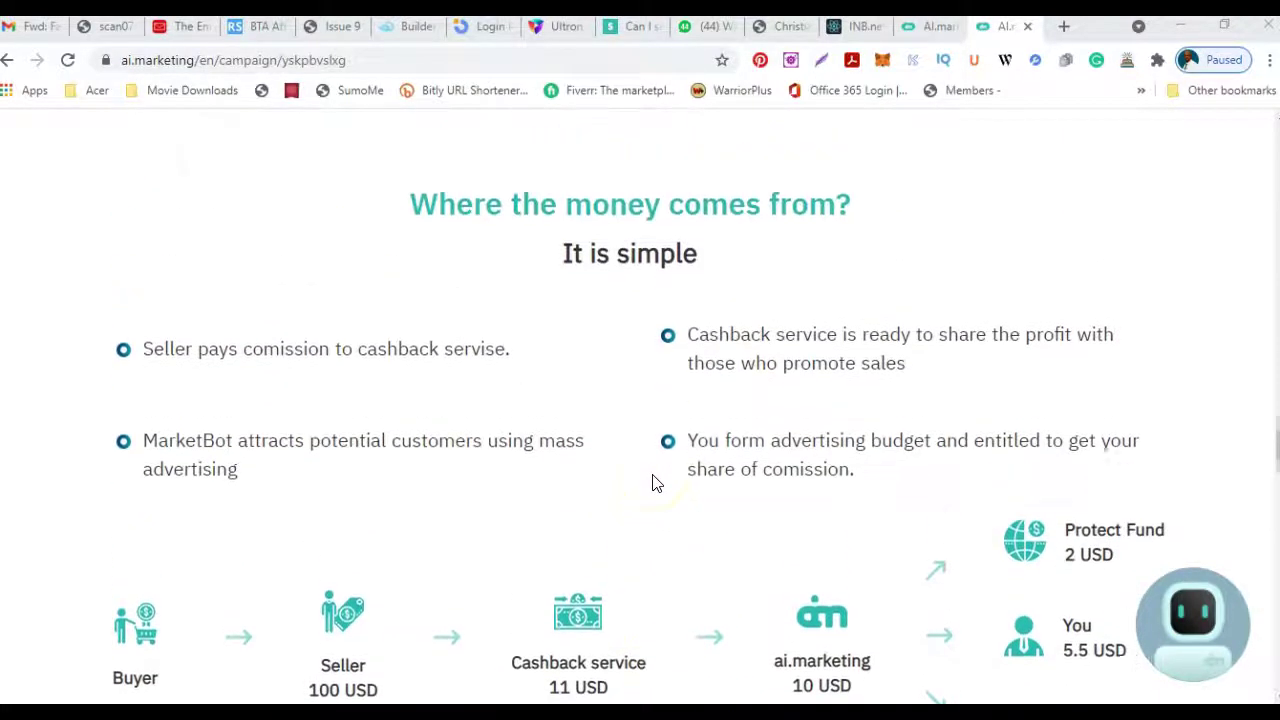
scroll(652, 484, "up", 9)
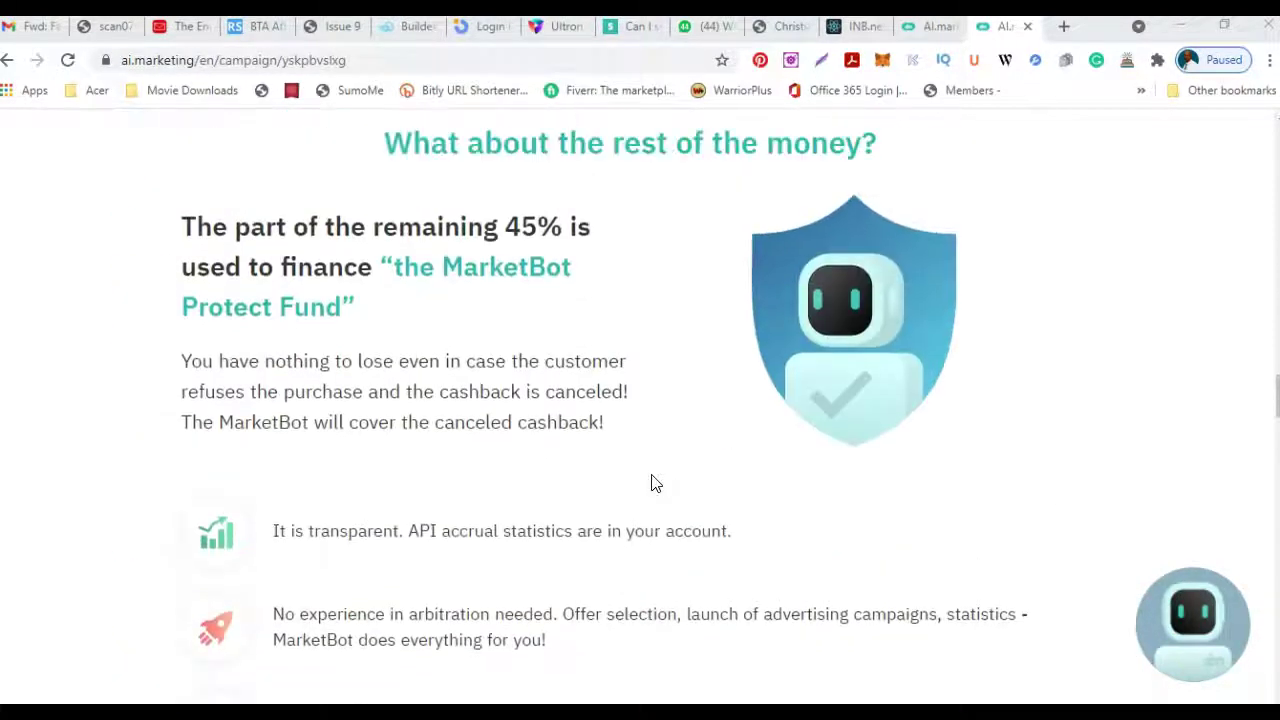
scroll(651, 484, "up", 4)
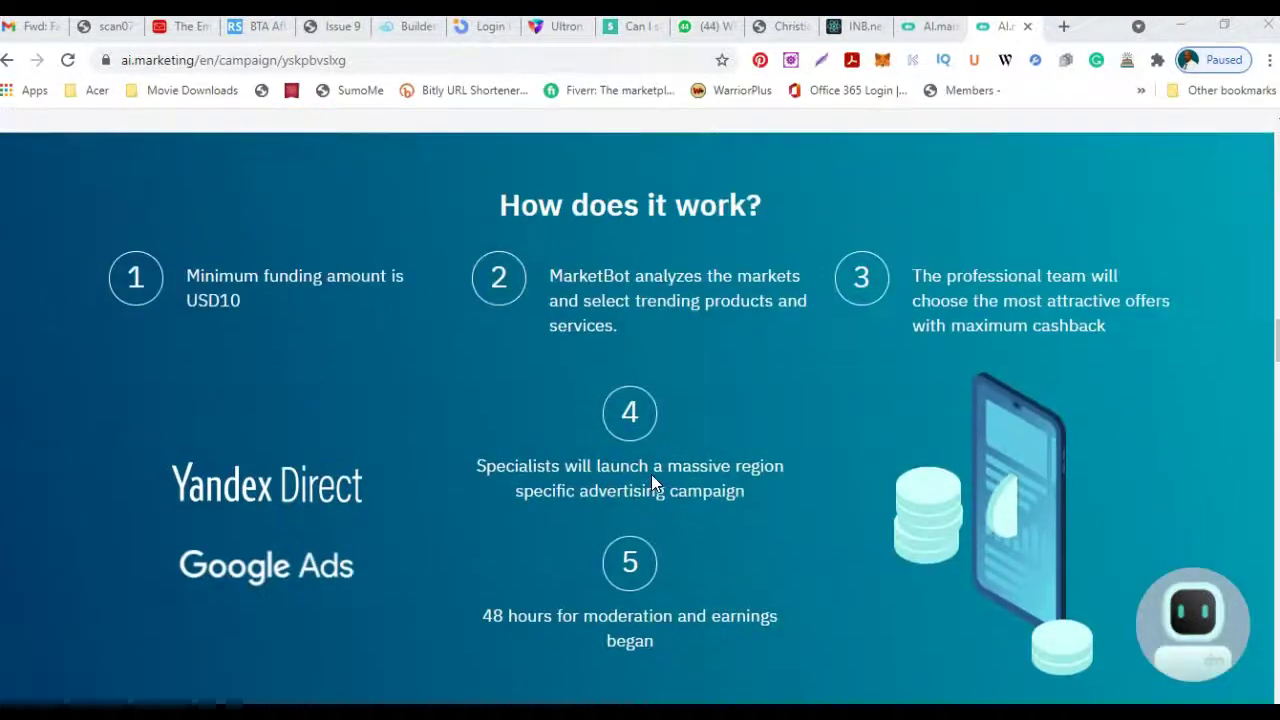
scroll(651, 478, "up", 5)
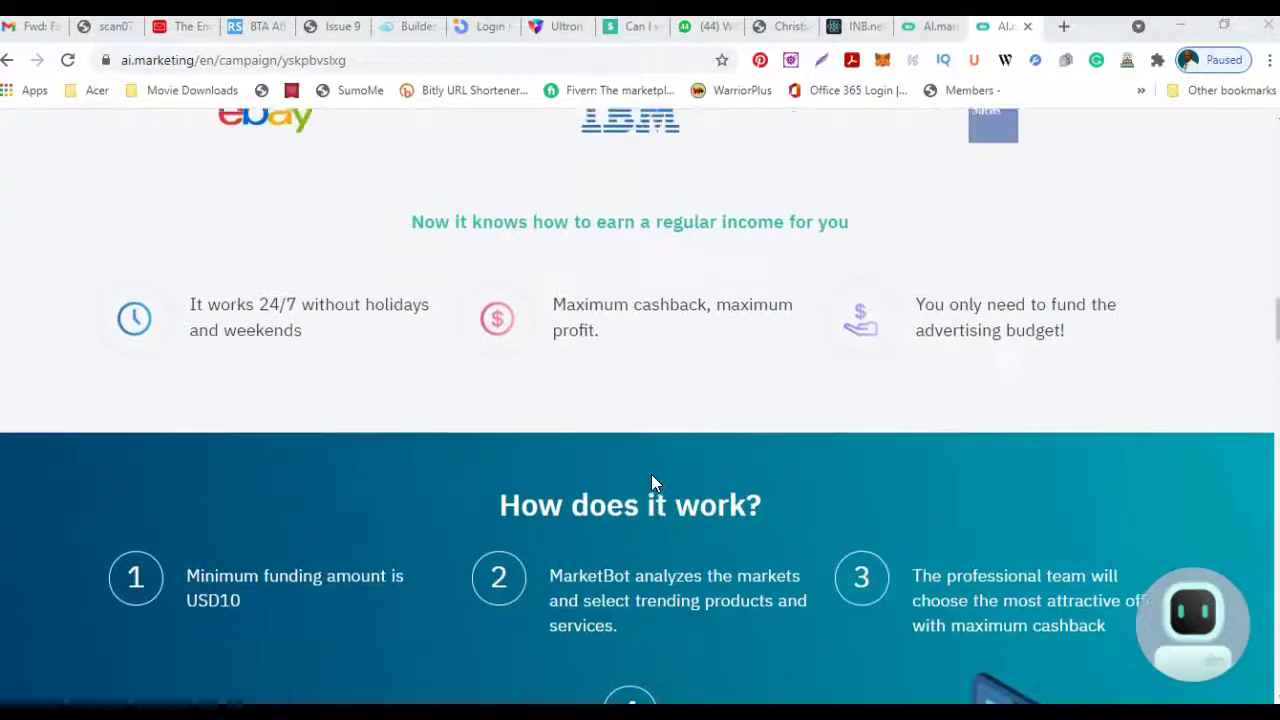
scroll(651, 484, "up", 5)
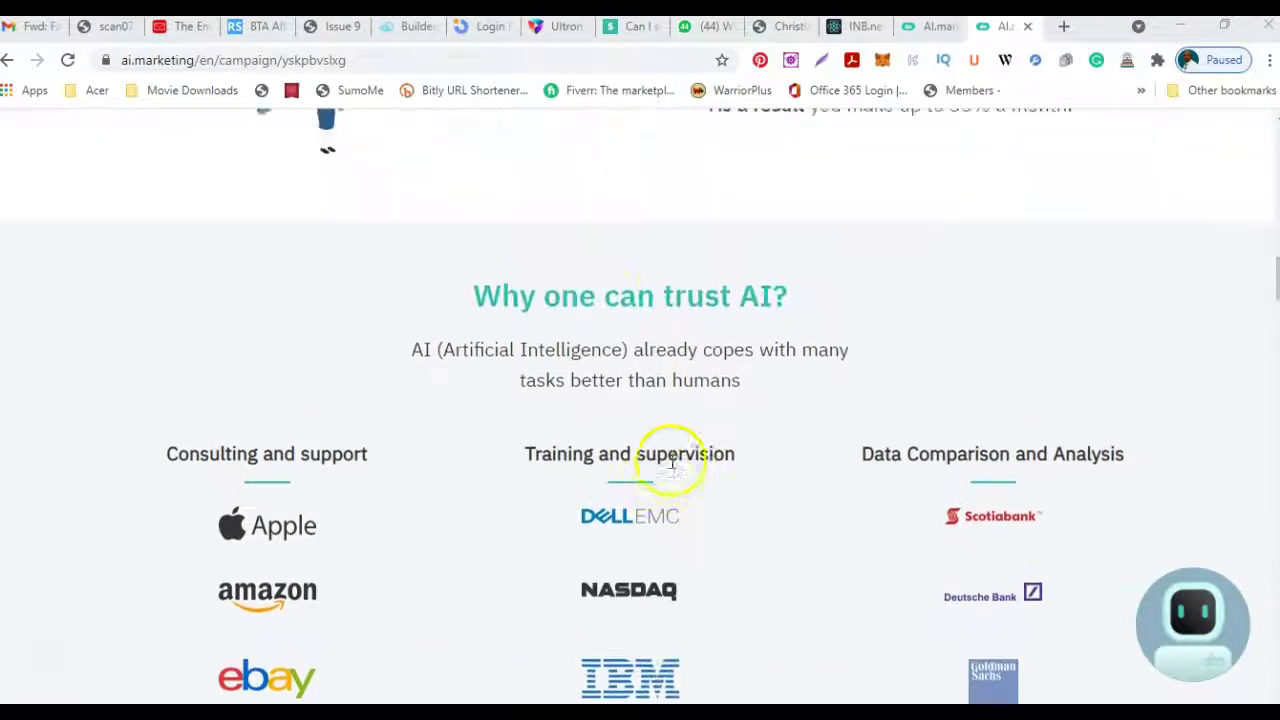
scroll(670, 468, "up", 8)
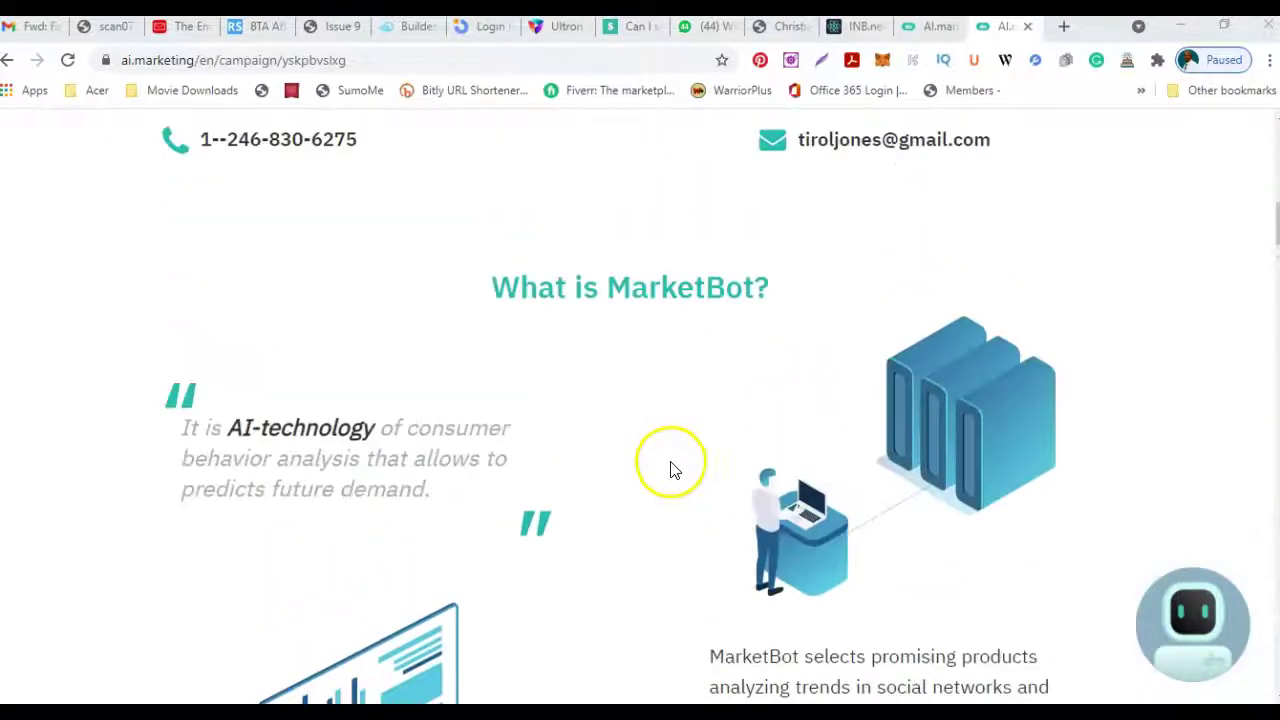
scroll(668, 470, "up", 5)
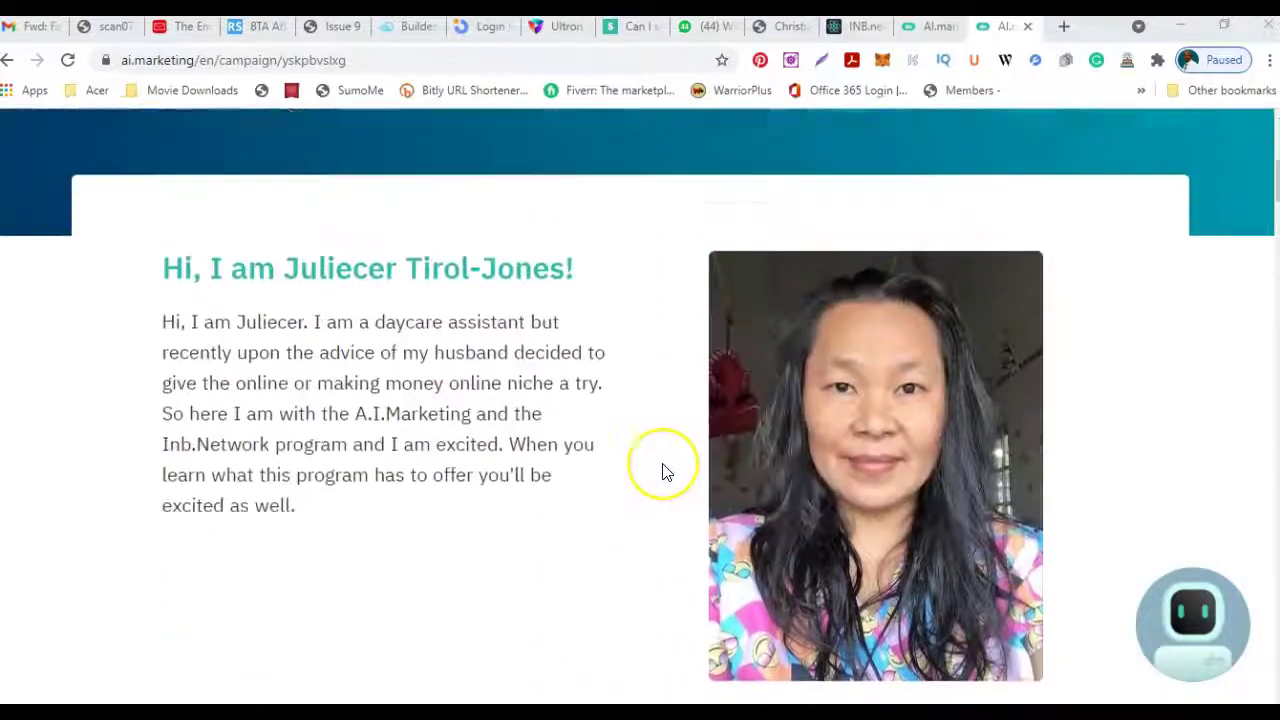
scroll(650, 474, "down", 1)
scroll(651, 468, "up", 4)
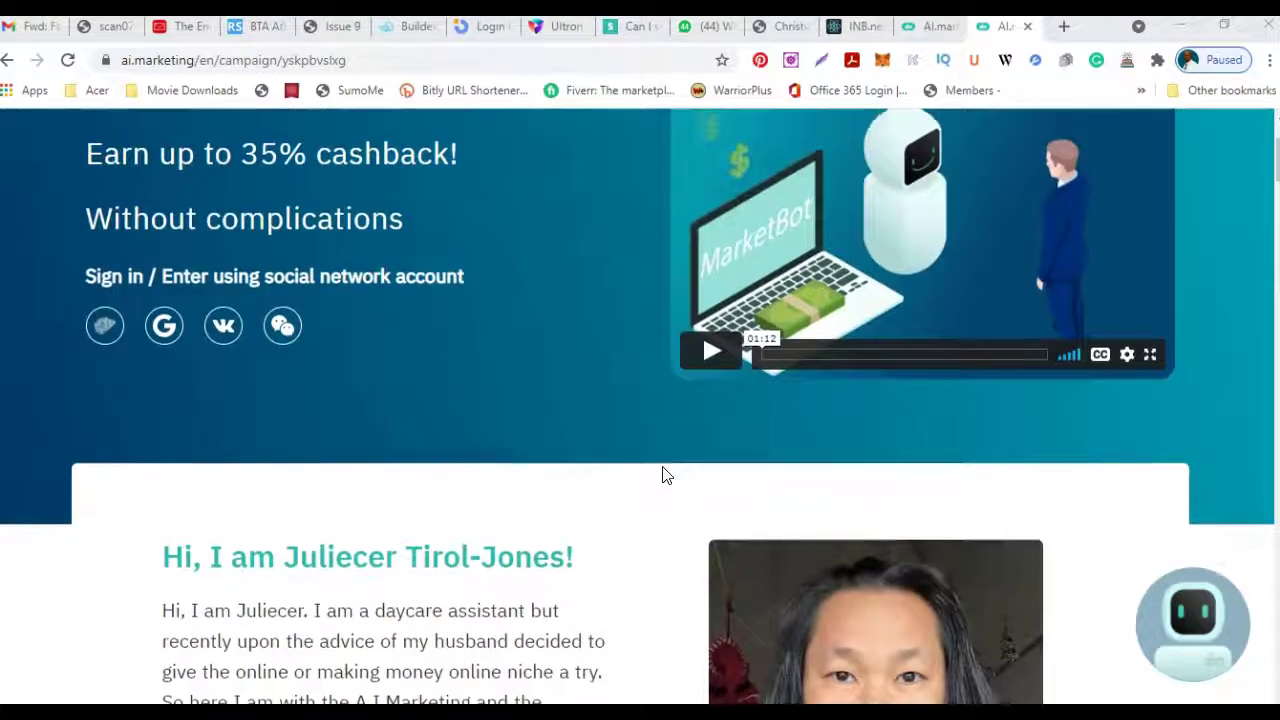